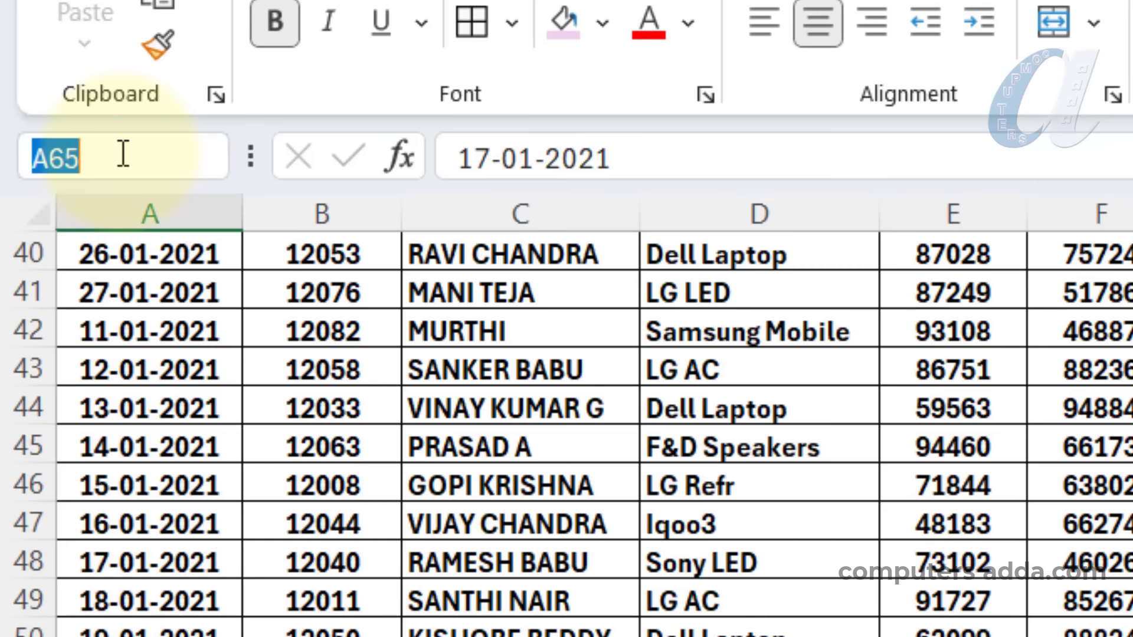
Jump directly to cell A155 on the GOTOCELL sheet.
{"action": "type", "text": "A1"}
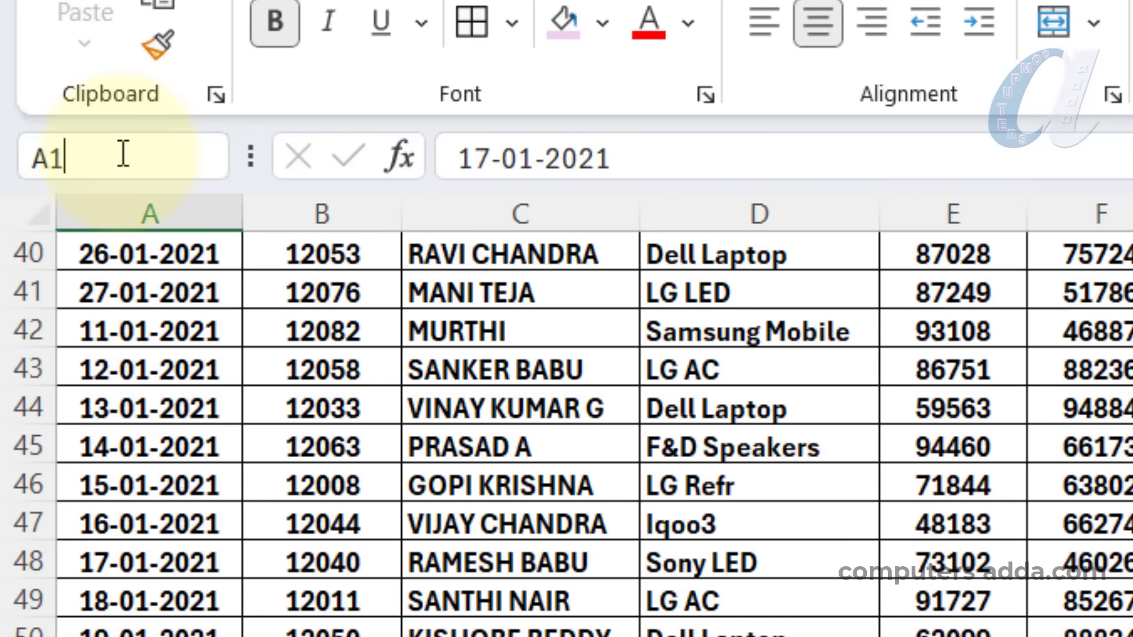
{"action": "type", "text": "55"}
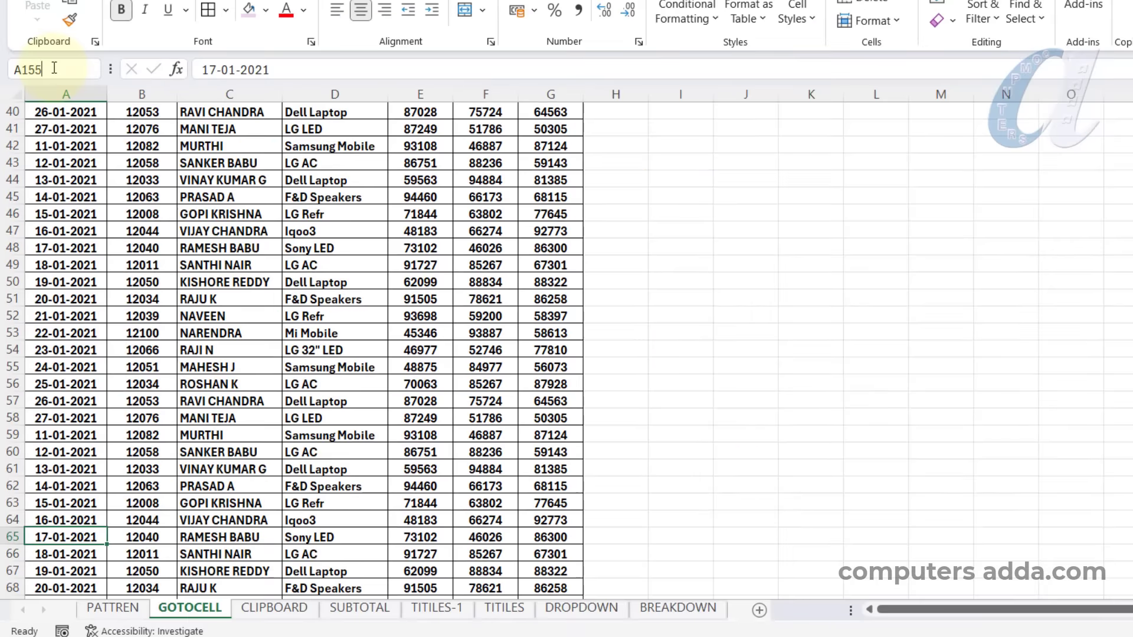
{"action": "key", "text": "Return"}
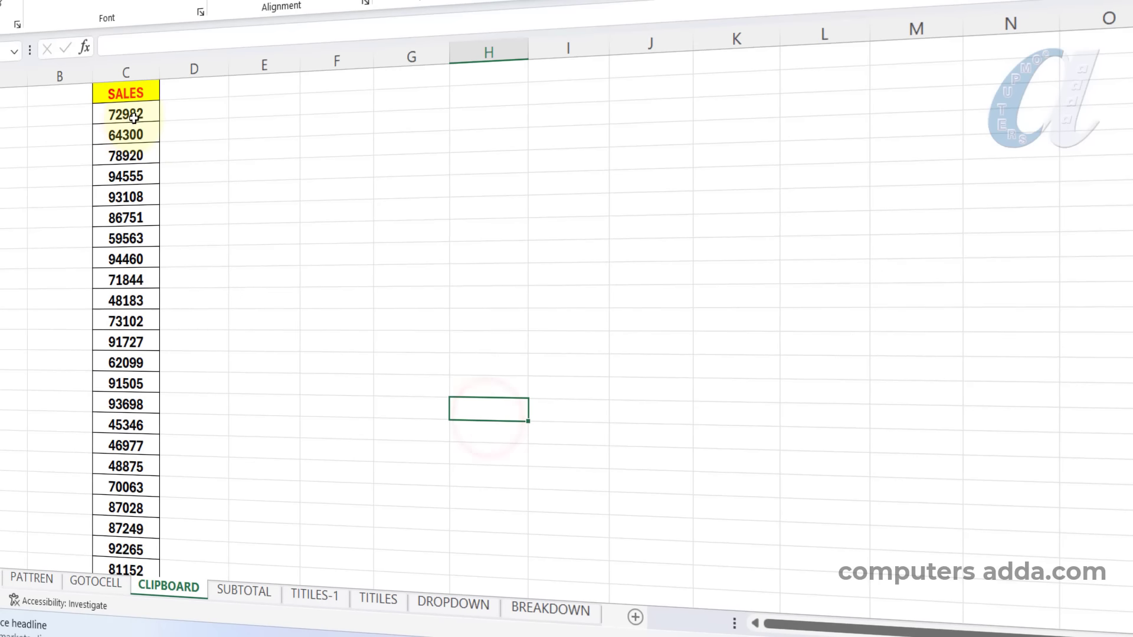
Copy the sales value 78920 from column C of the CLIPBOARD sheet into cell G4.
{"action": "left_click_drag", "start_coordinate": [126, 115], "coordinate": [139, 561]}
{"action": "left_click", "coordinate": [641, 409]}
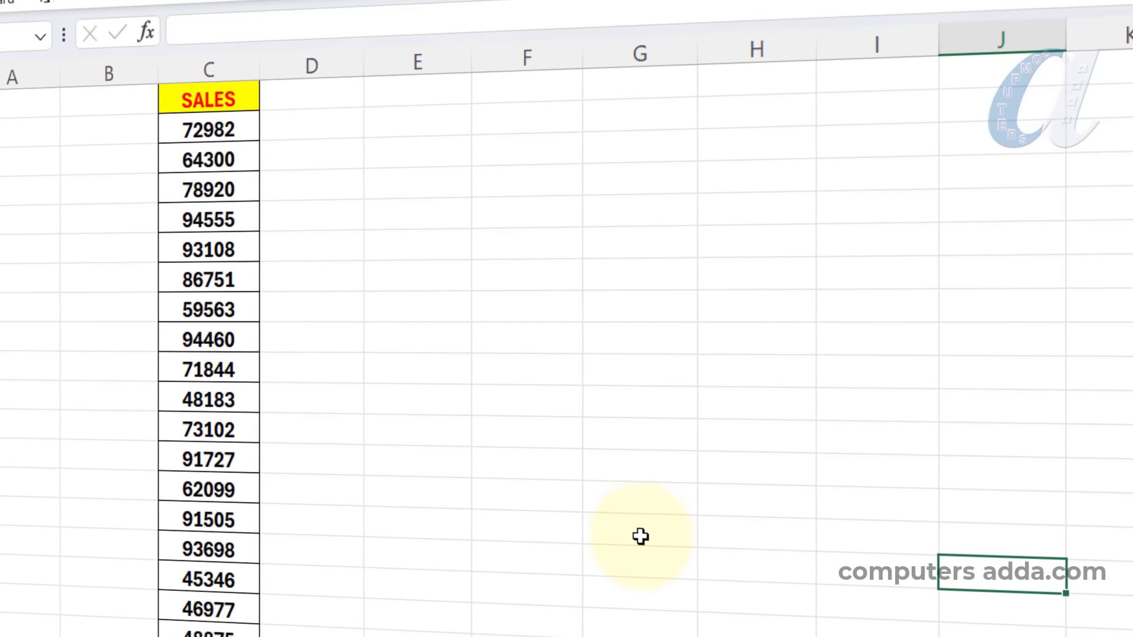
{"action": "left_click", "coordinate": [212, 192]}
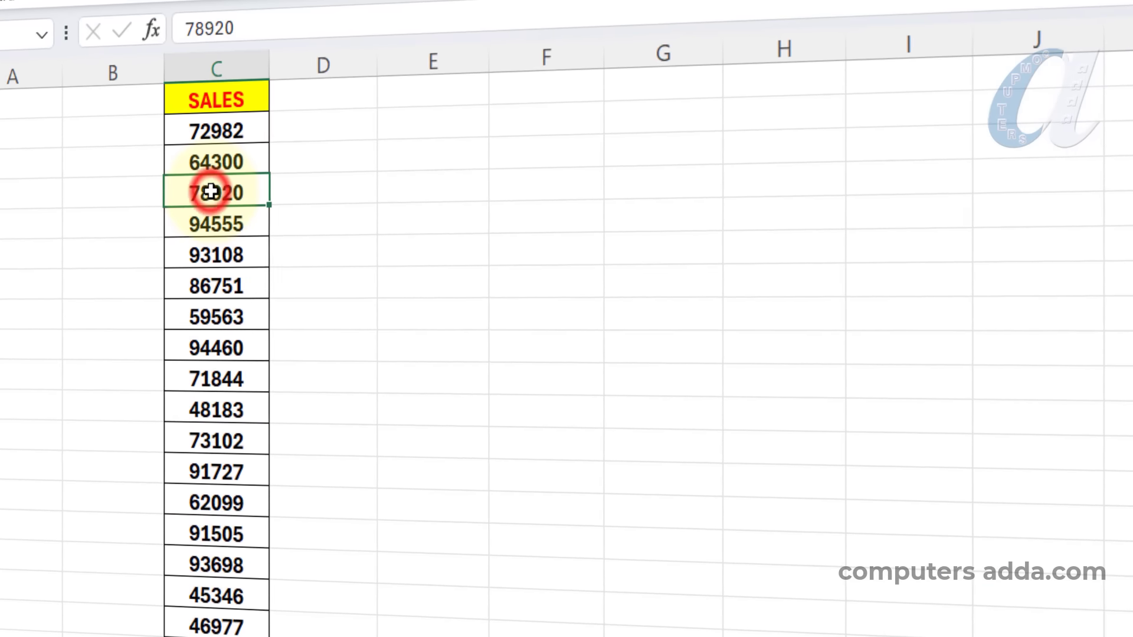
{"action": "left_click", "coordinate": [675, 188]}
{"action": "type", "text": "78920"}
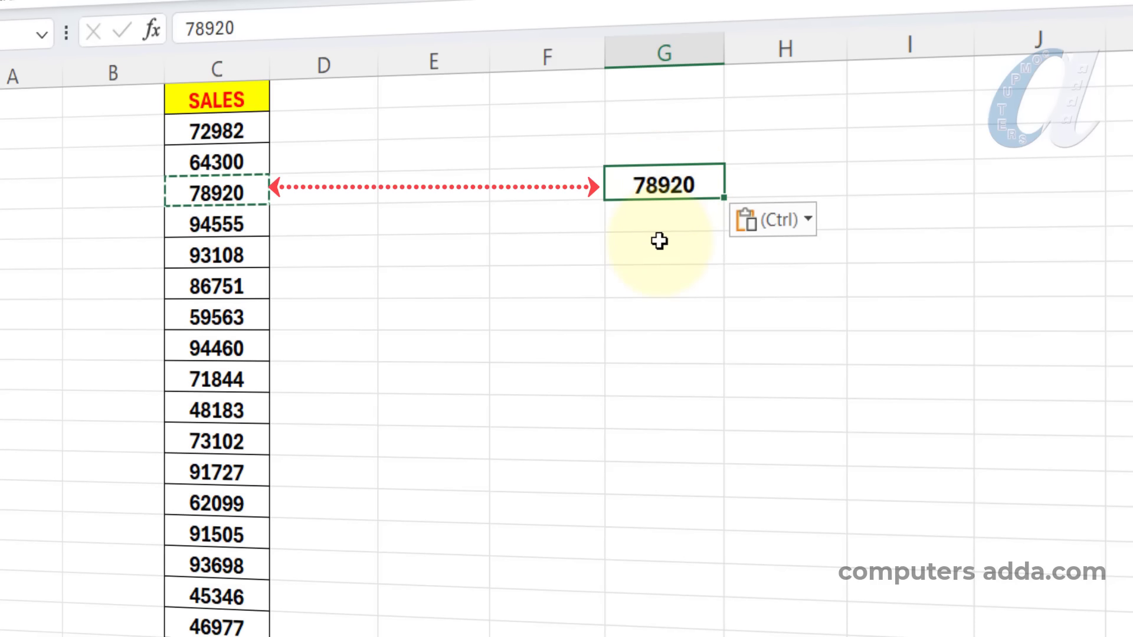
Copy the sales values 71844 and 62099 one at a time from column C into cells G5 and G6.
{"action": "left_click", "coordinate": [234, 379]}
{"action": "key", "text": "ctrl+c"}
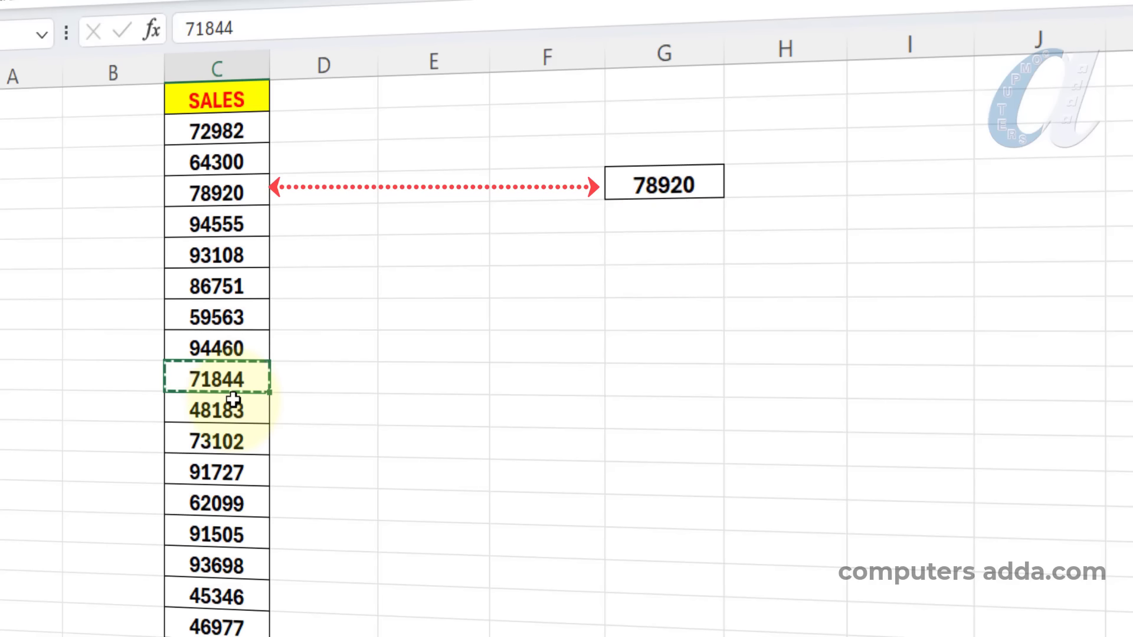
{"action": "left_click", "coordinate": [661, 217]}
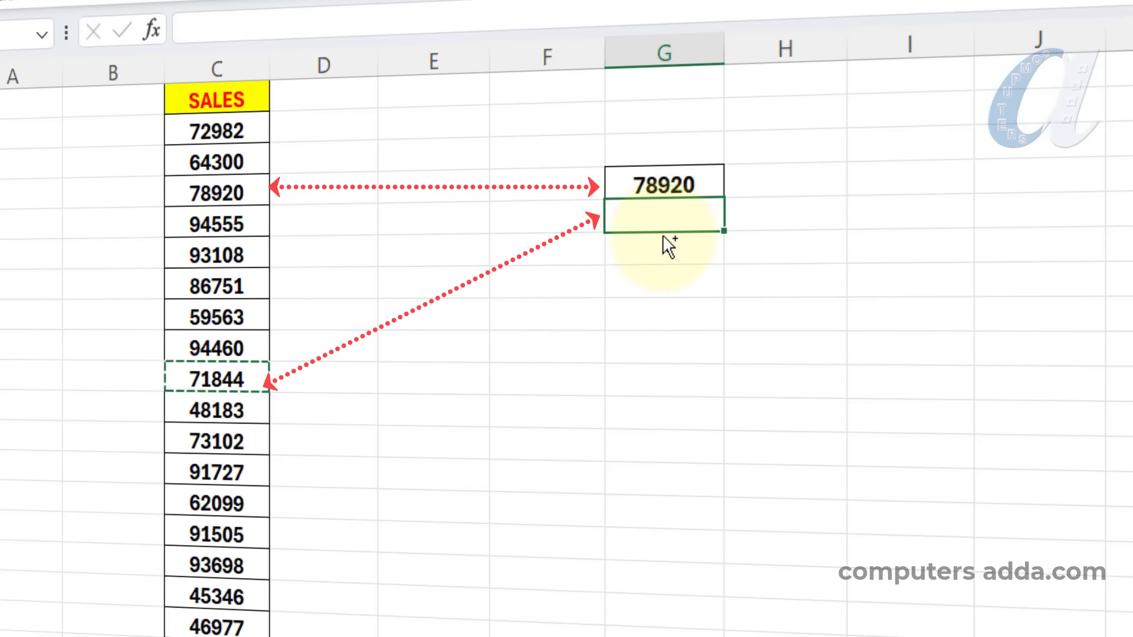
{"action": "key", "text": "ctrl+v"}
{"action": "left_click", "coordinate": [260, 507]}
{"action": "key", "text": "ctrl+c"}
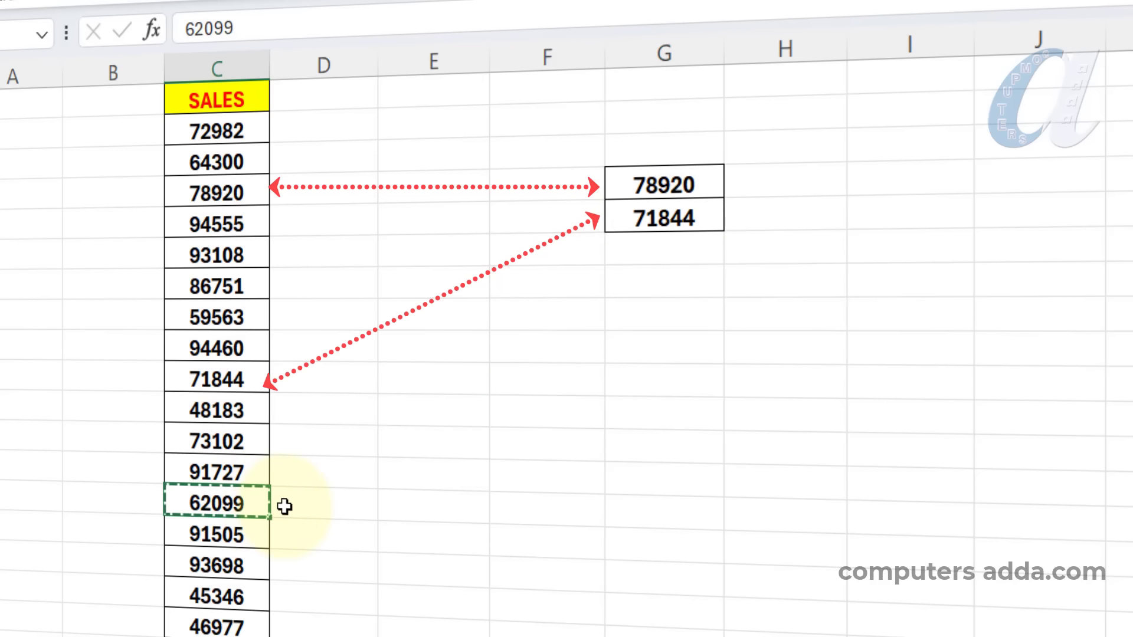
{"action": "left_click", "coordinate": [673, 241]}
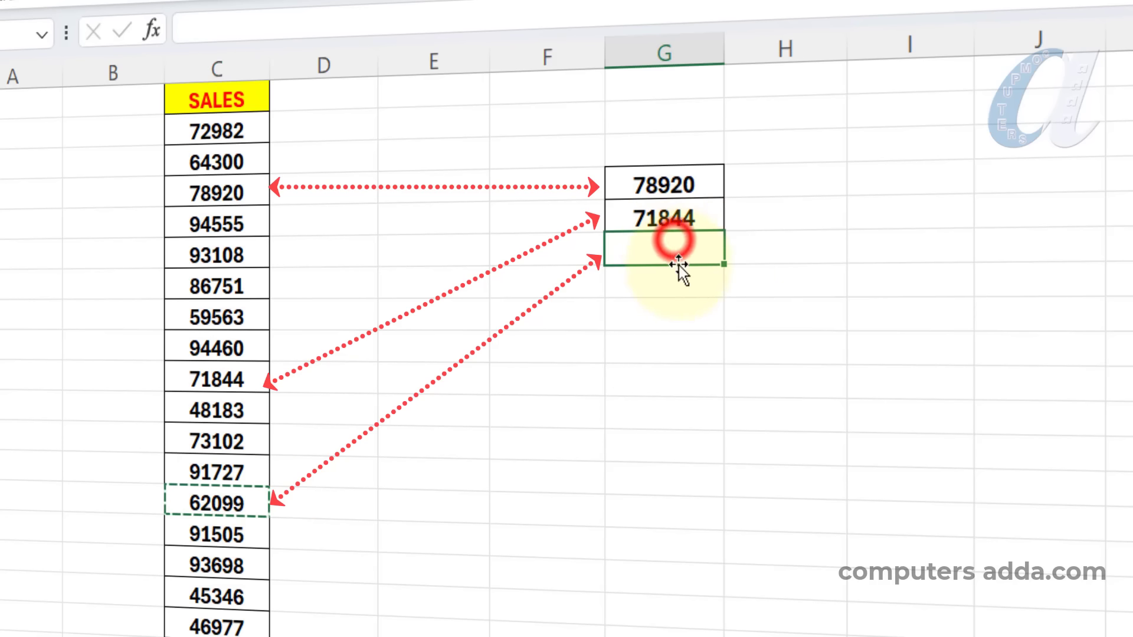
{"action": "key", "text": "ctrl+v"}
{"action": "left_click", "coordinate": [686, 311]}
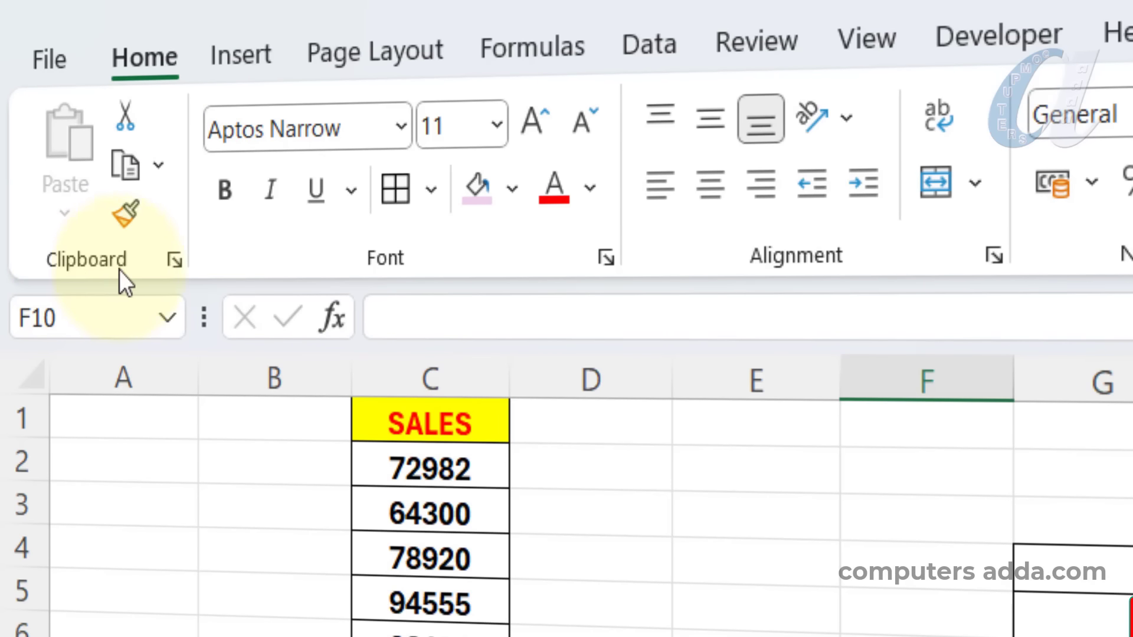
Empty the Office Clipboard and collect the SALES values 93108, 71844, 93698, 70063, 92265 and 64300 in it.
{"action": "left_click", "coordinate": [174, 260]}
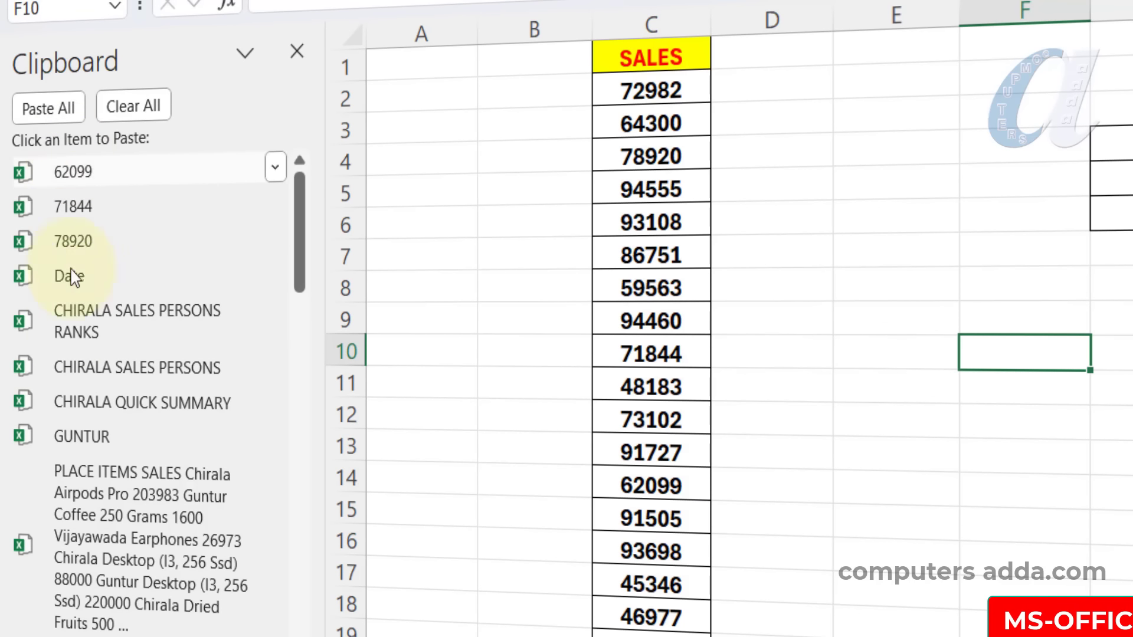
{"action": "left_click", "coordinate": [148, 108]}
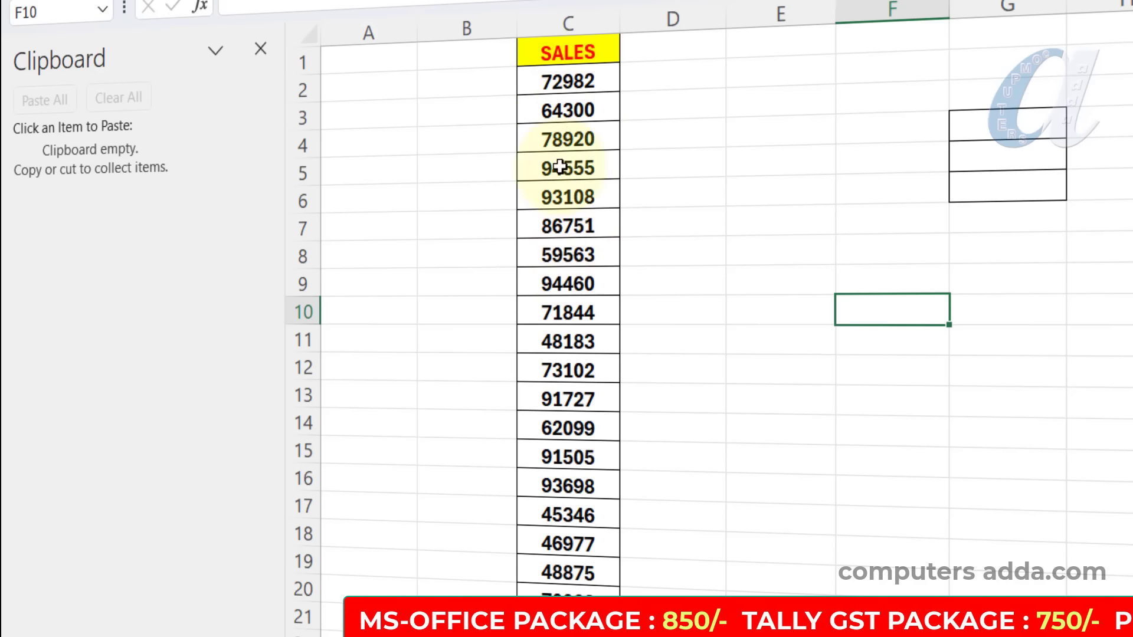
{"action": "left_click", "coordinate": [546, 196]}
{"action": "key", "text": "ctrl+c"}
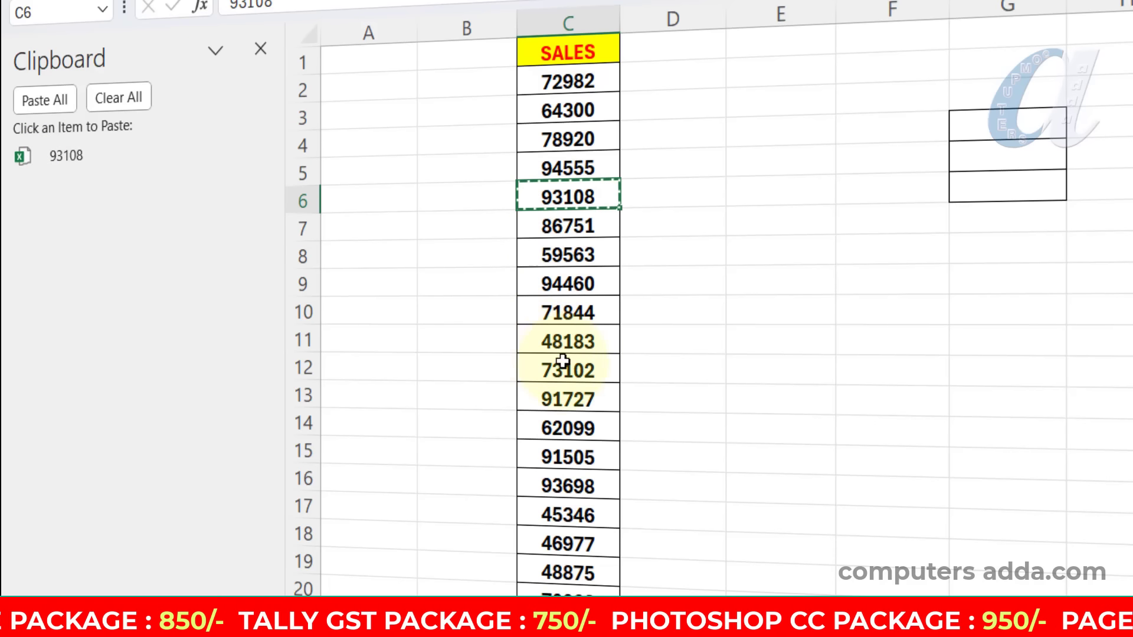
{"action": "left_click", "coordinate": [561, 309]}
{"action": "key", "text": "ctrl+c"}
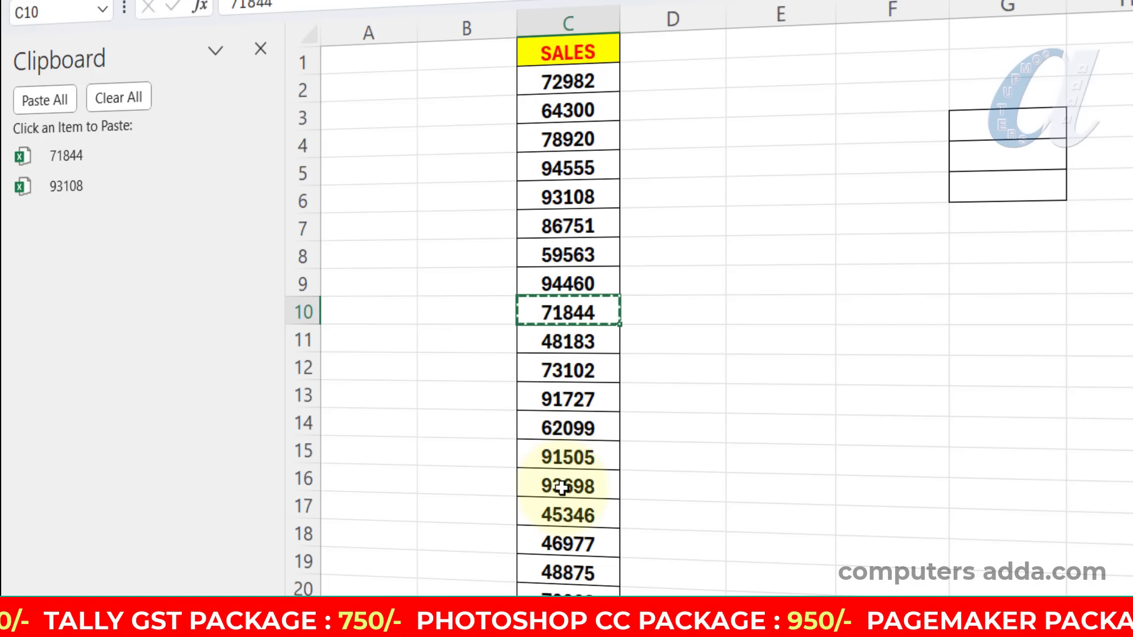
{"action": "left_click", "coordinate": [565, 486]}
{"action": "key", "text": "ctrl+c"}
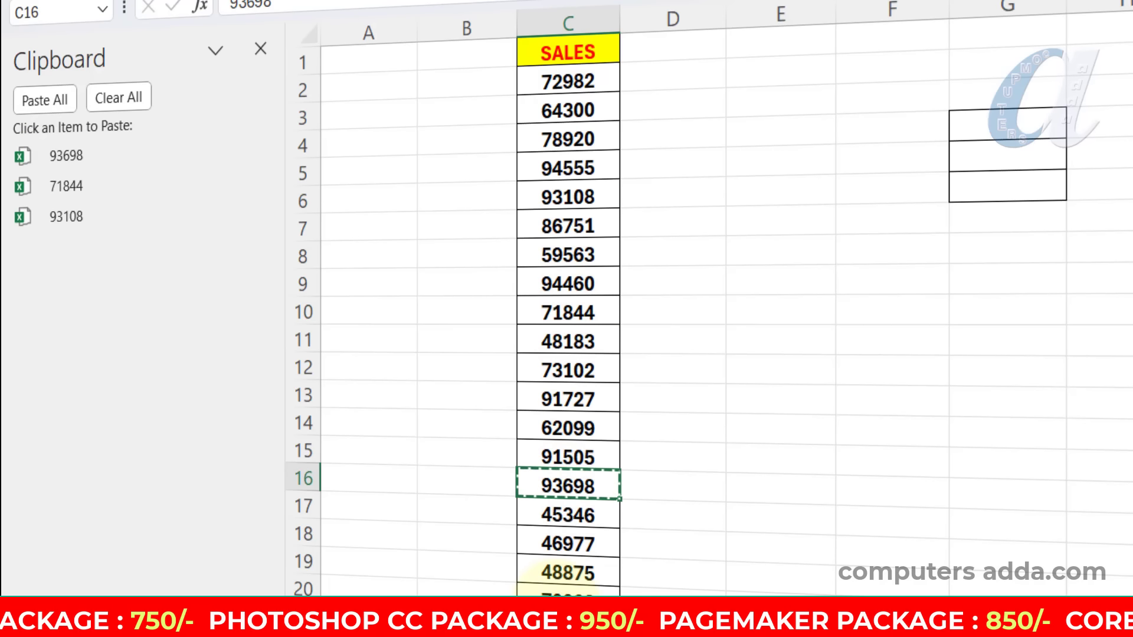
{"action": "left_click", "coordinate": [555, 590]}
{"action": "key", "text": "ctrl+c"}
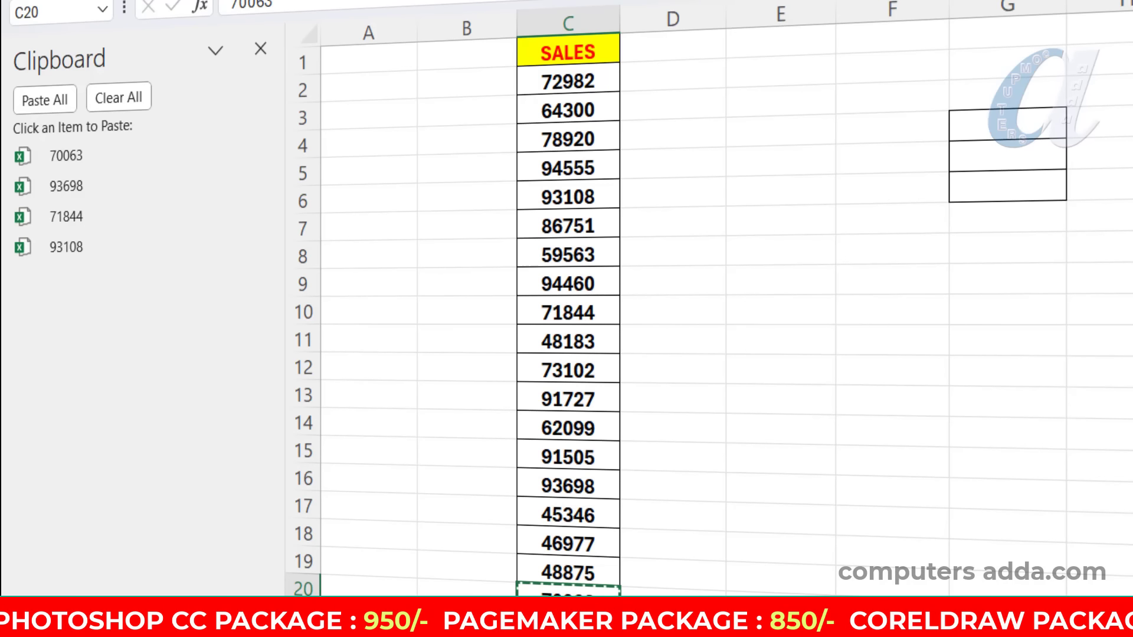
{"action": "key", "text": "ctrl+c"}
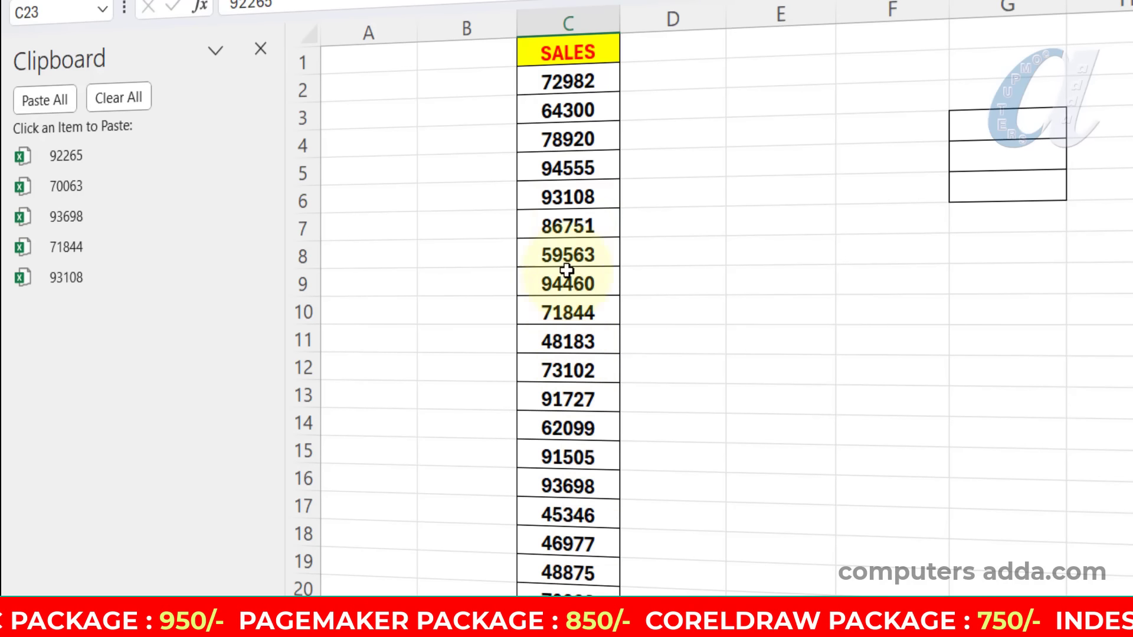
{"action": "left_click", "coordinate": [575, 114]}
{"action": "key", "text": "ctrl+c"}
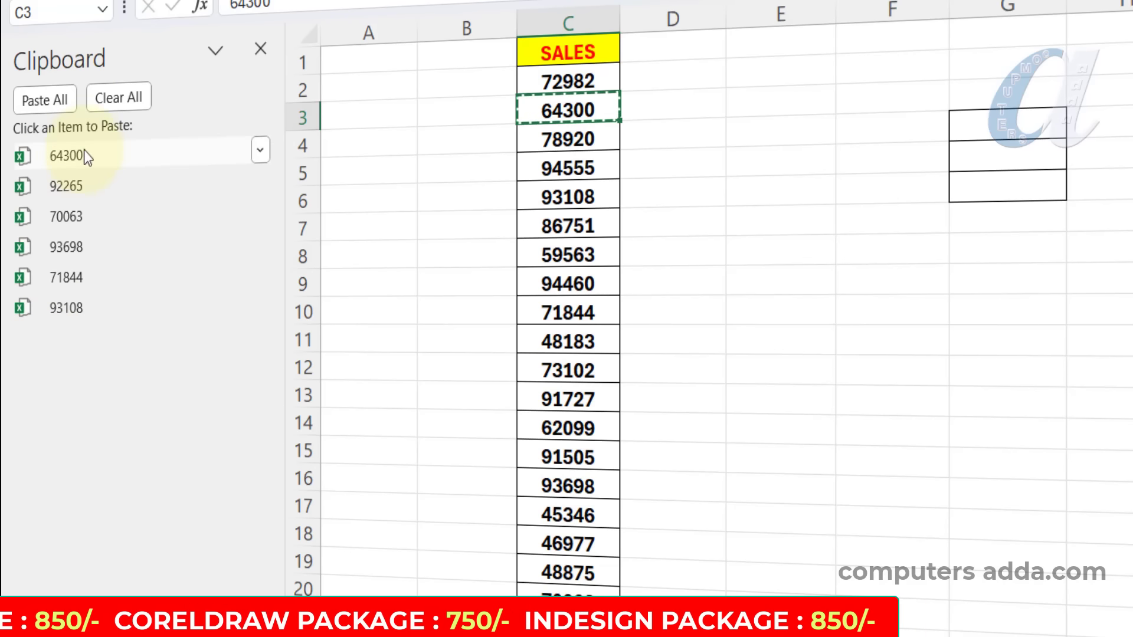
Paste all collected clipboard items at once, starting at cell G4.
{"action": "left_click", "coordinate": [1022, 123]}
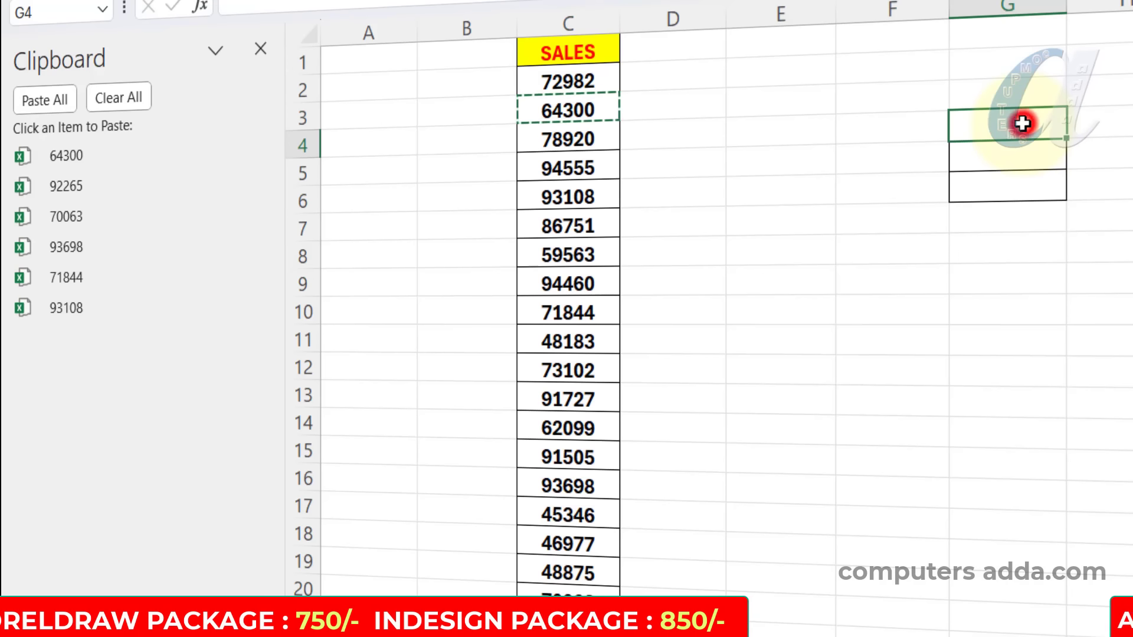
{"action": "left_click", "coordinate": [40, 101]}
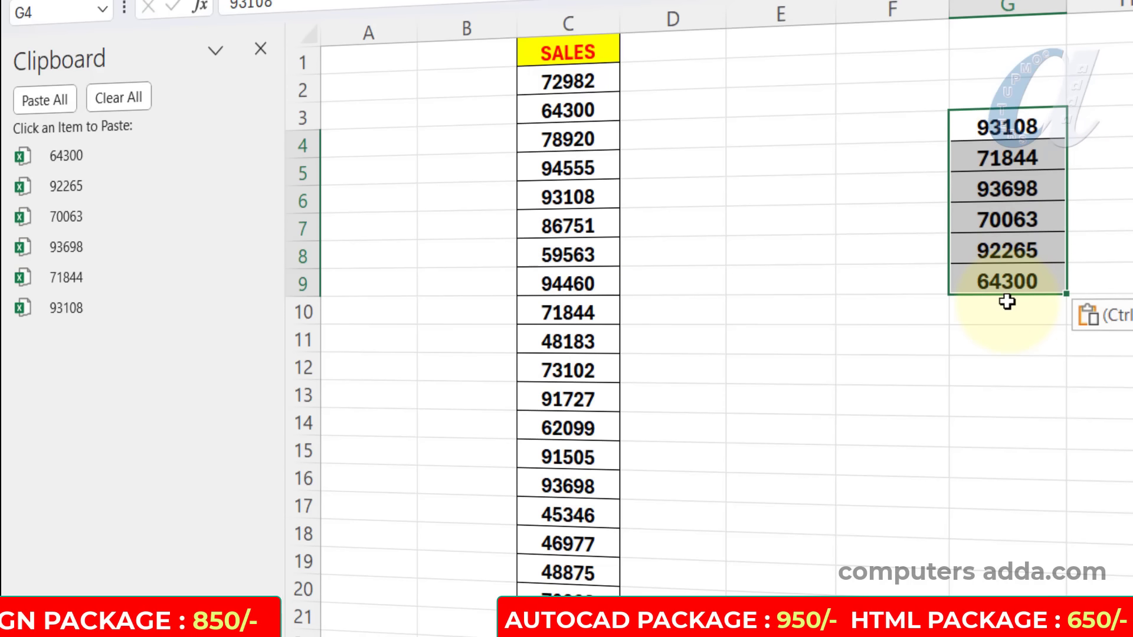
{"action": "left_click", "coordinate": [998, 357]}
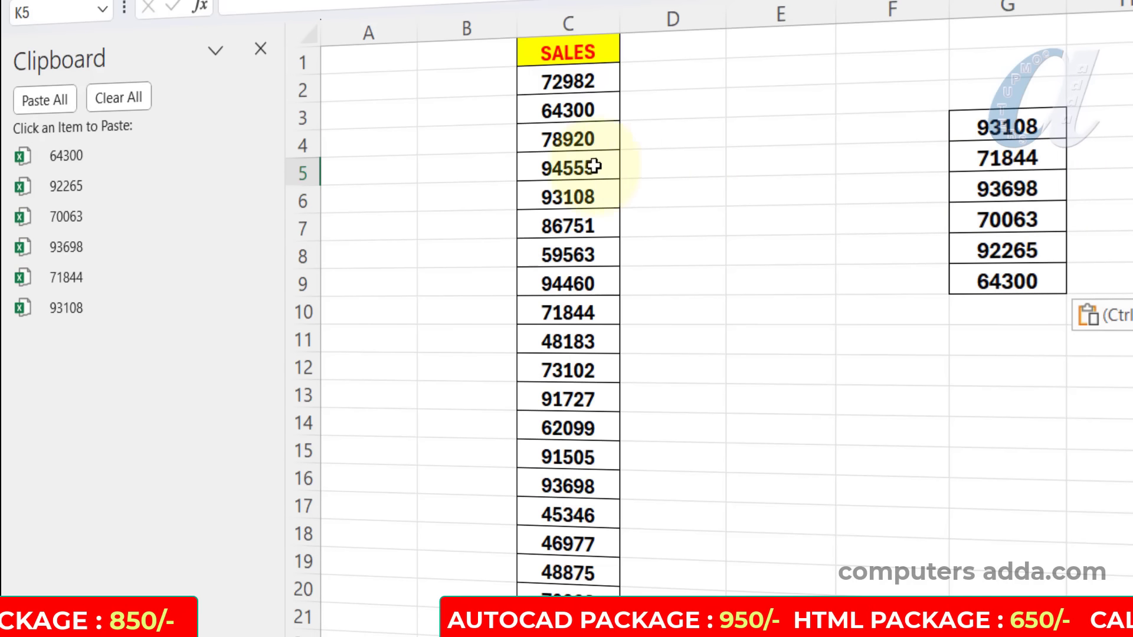
{"action": "left_click", "coordinate": [559, 169]}
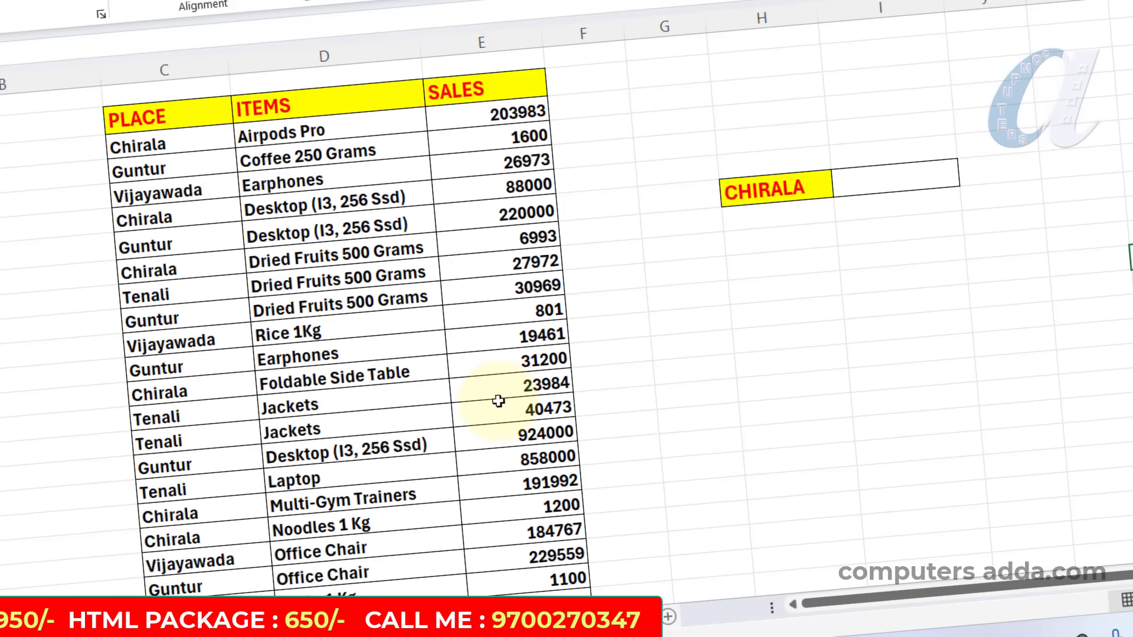
Start a SUMIFS formula in the cell beside the CHIRALA label, with E3:E34 as the sum range.
{"action": "left_click_drag", "start_coordinate": [163, 145], "coordinate": [177, 466]}
{"action": "left_click", "coordinate": [887, 174]}
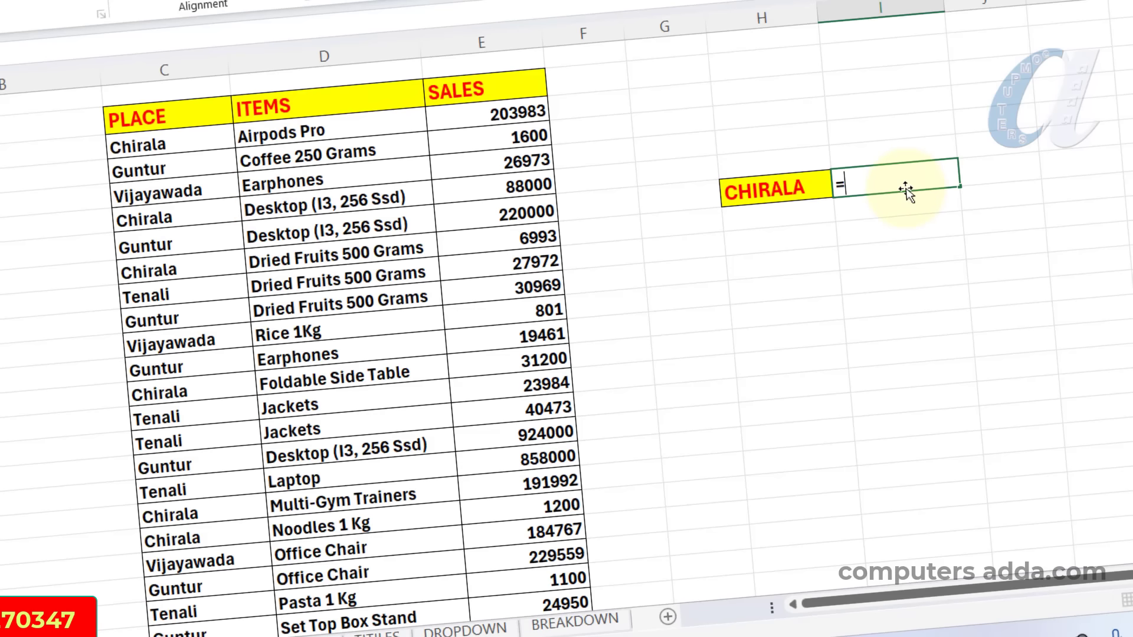
{"action": "type", "text": "UMIFS("}
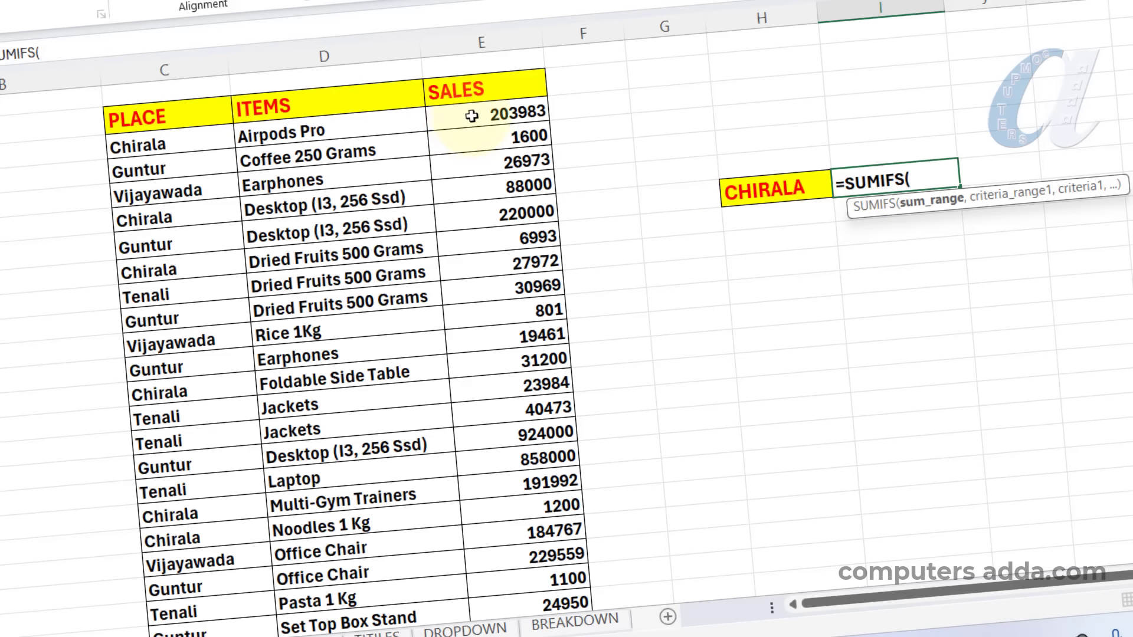
{"action": "left_click_drag", "start_coordinate": [472, 115], "coordinate": [519, 617]}
{"action": "type", "text": ","}
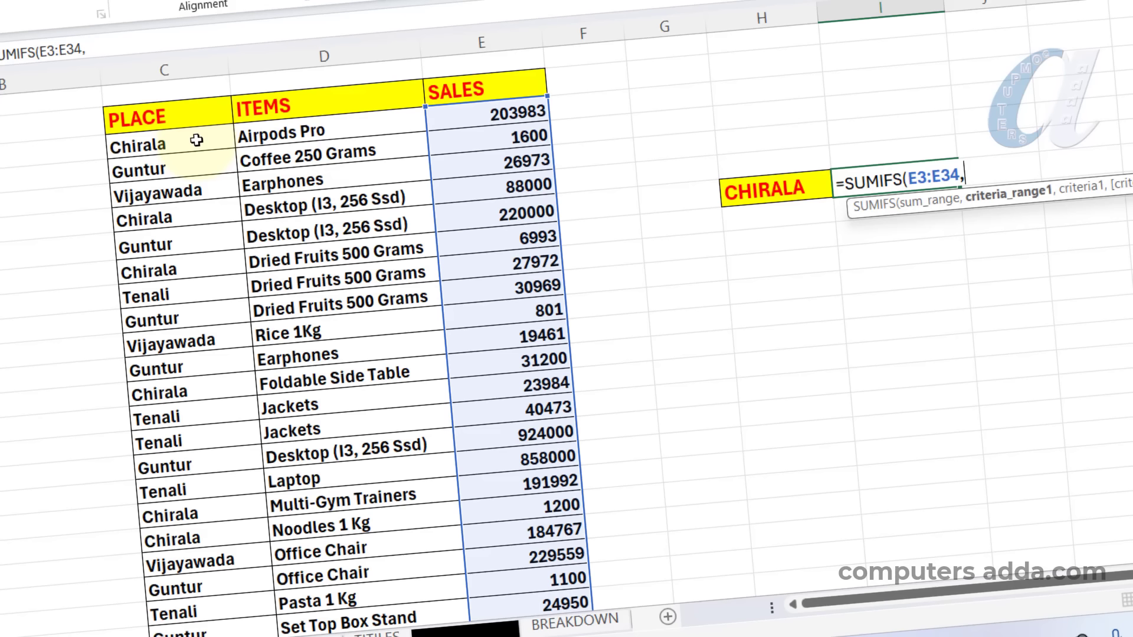
Complete the SUMIFS formula with C3:C34 as the criteria range and "CHIRALA" as the criterion.
{"action": "left_click_drag", "start_coordinate": [197, 140], "coordinate": [200, 176]}
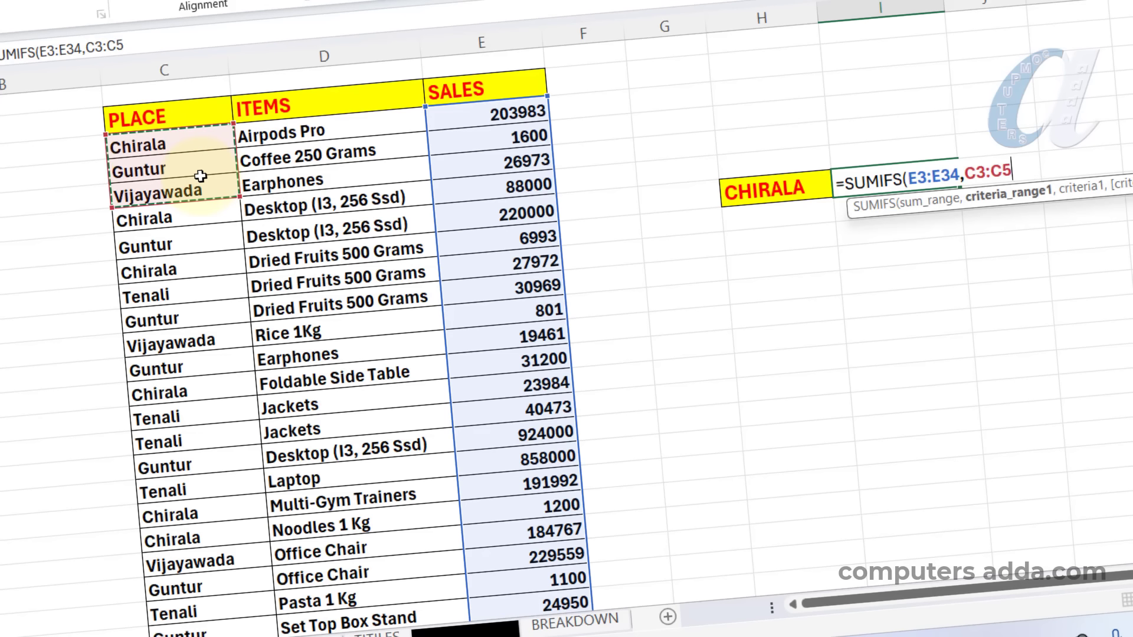
{"action": "key", "text": "ctrl+shift+Down"}
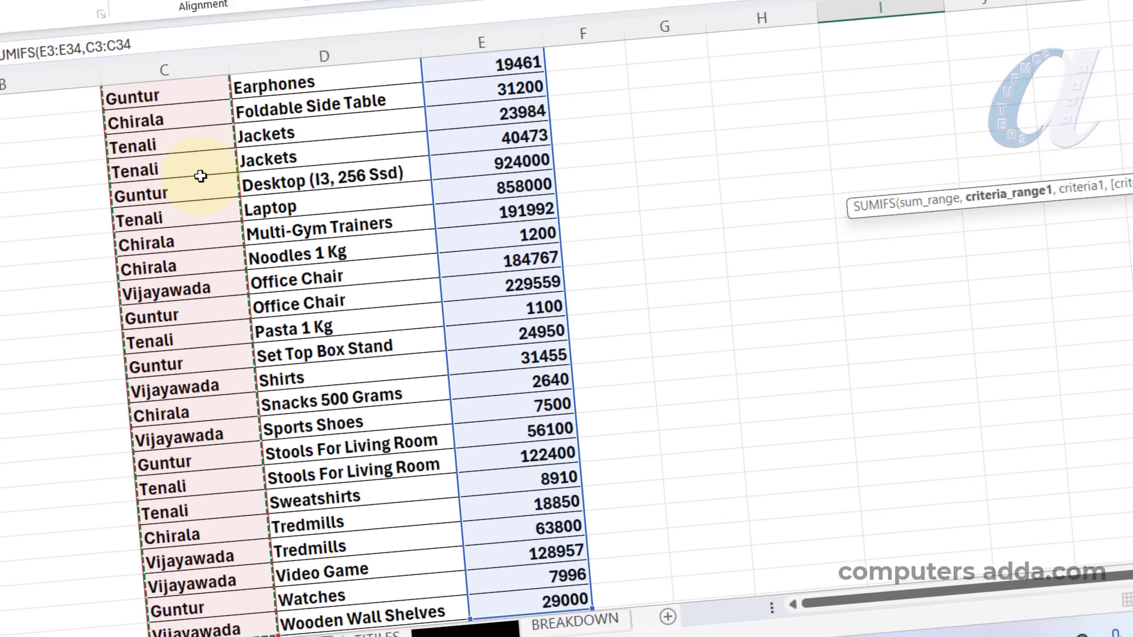
{"action": "scroll", "coordinate": [243, 237], "scroll_direction": "up", "scroll_amount": 3}
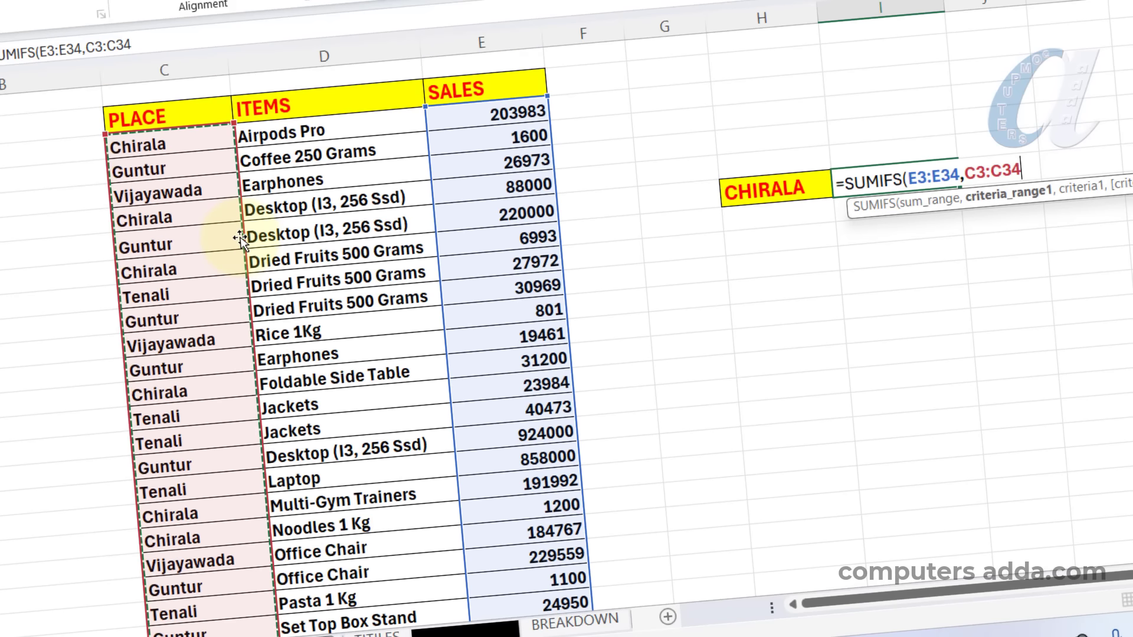
{"action": "type", "text": ","}
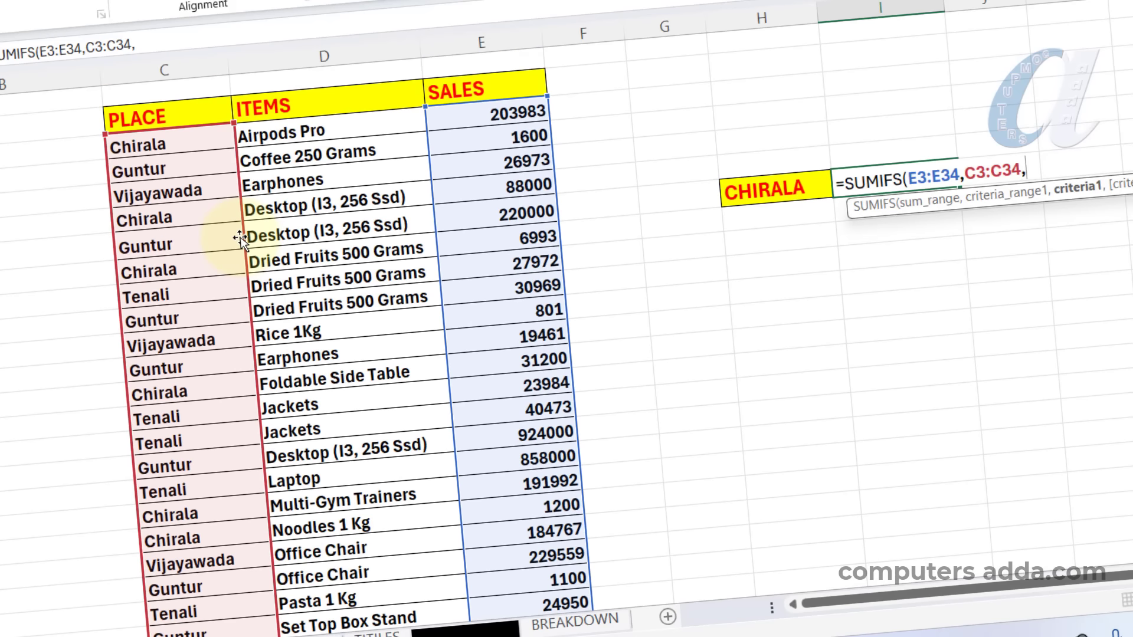
{"action": "type", "text": "\""}
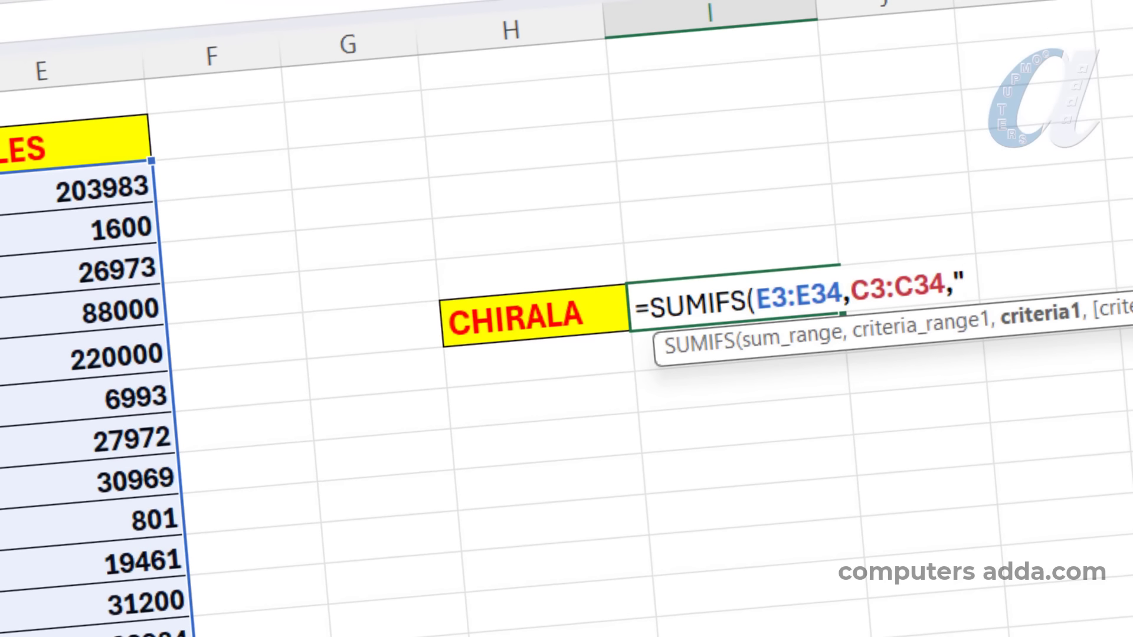
{"action": "type", "text": "CHIRALA\""}
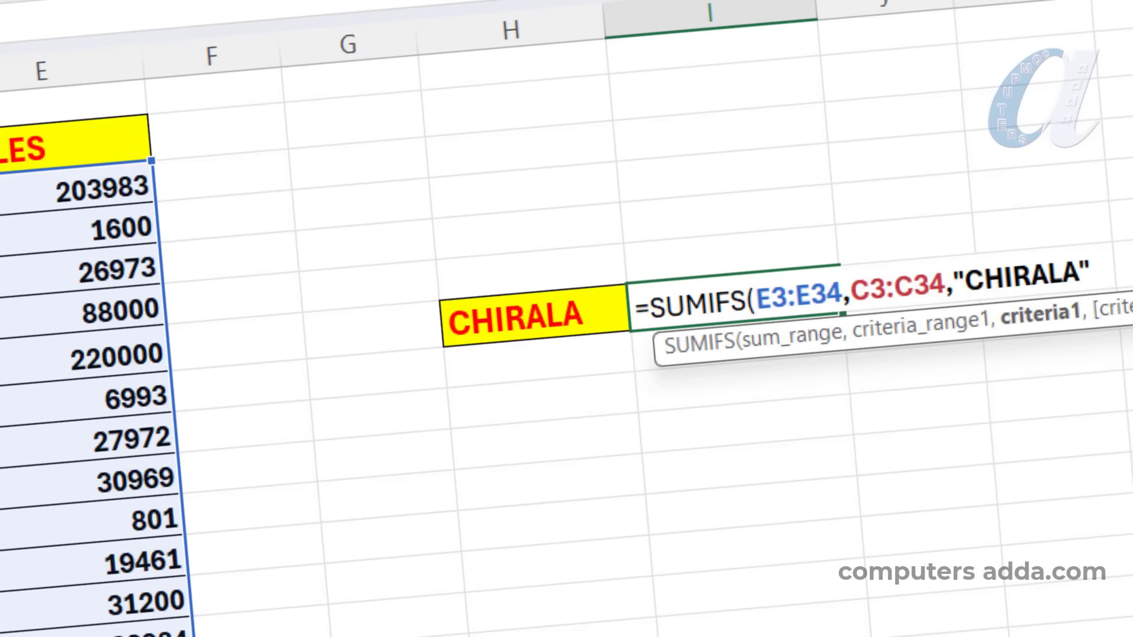
{"action": "type", "text": ")"}
{"action": "key", "text": "Return"}
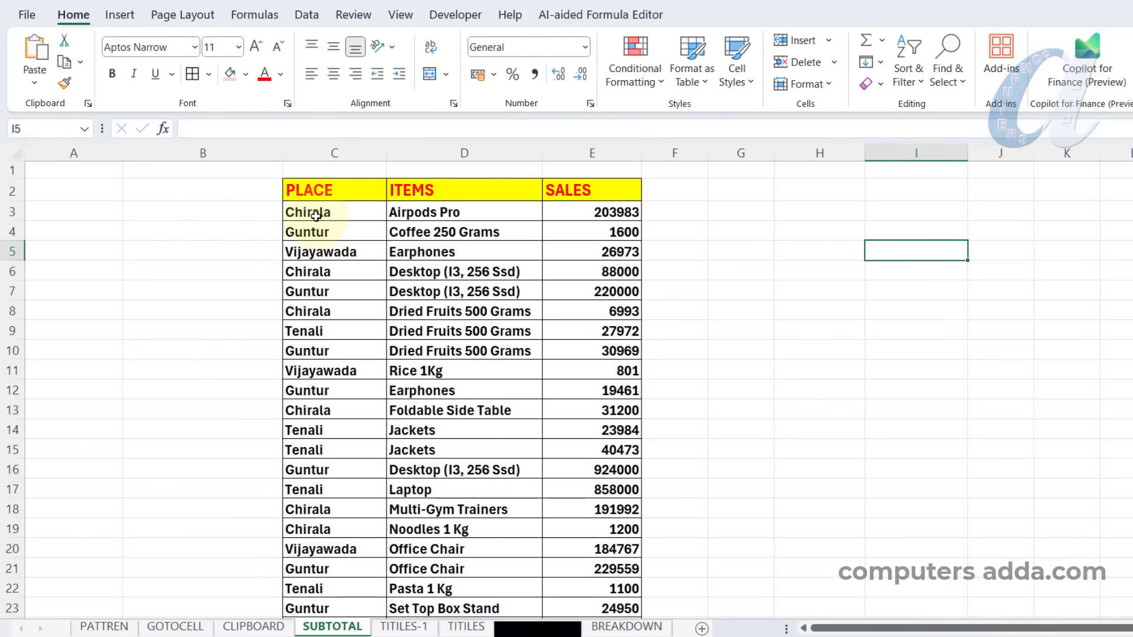
Sort the PLACE, ITEMS and SALES table by the PLACE column on cell values, ordered A to Z.
{"action": "left_click", "coordinate": [428, 325]}
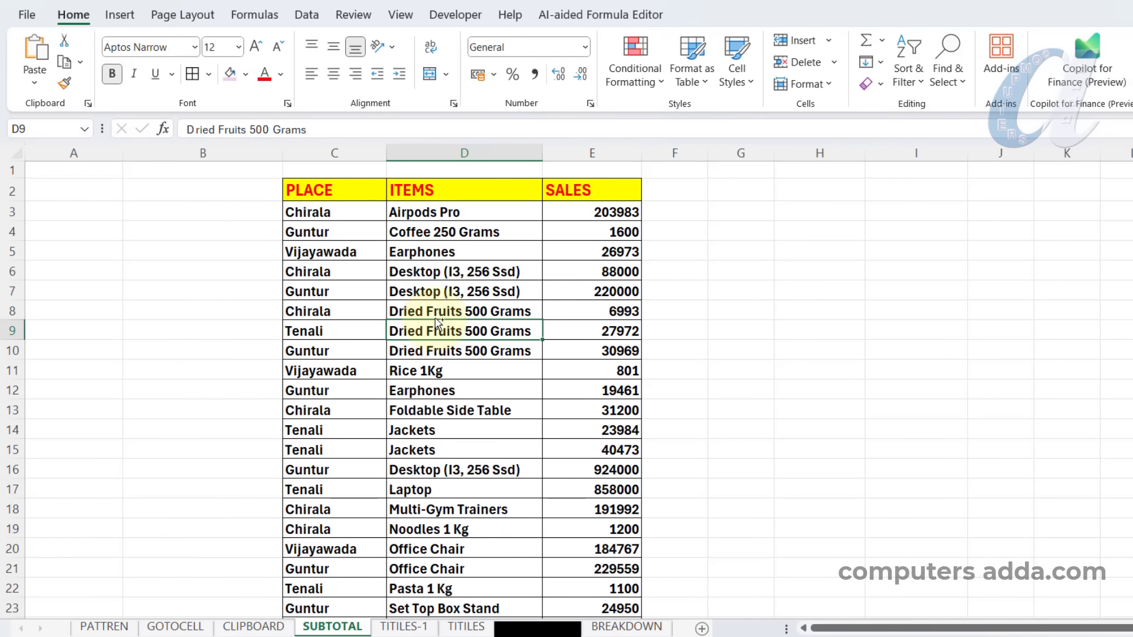
{"action": "key", "text": "ctrl+a"}
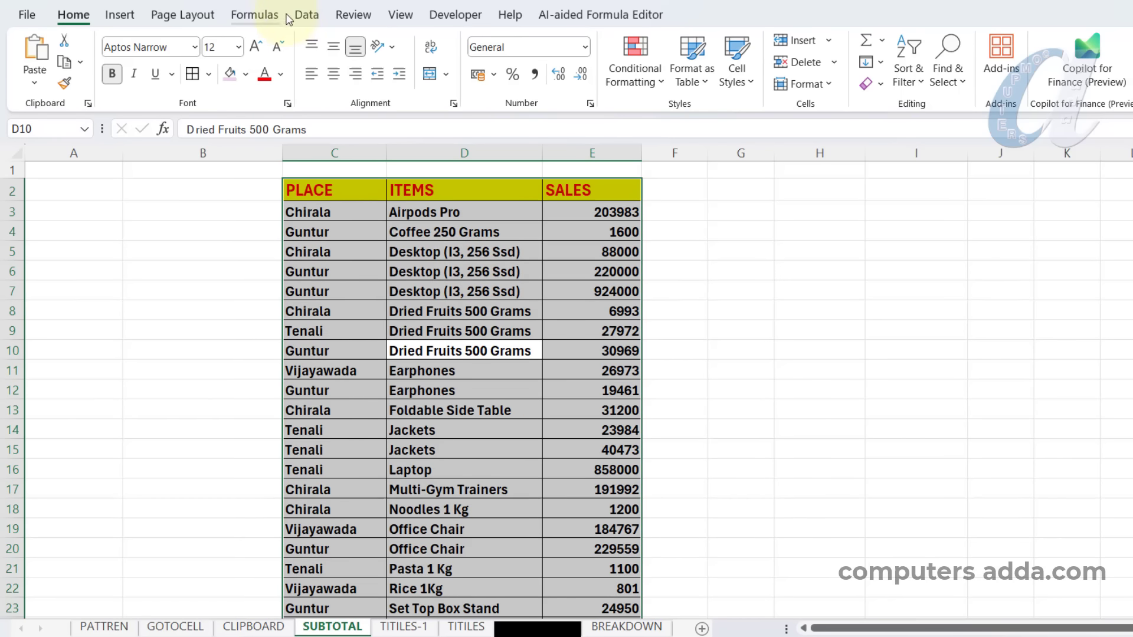
{"action": "left_click", "coordinate": [303, 15]}
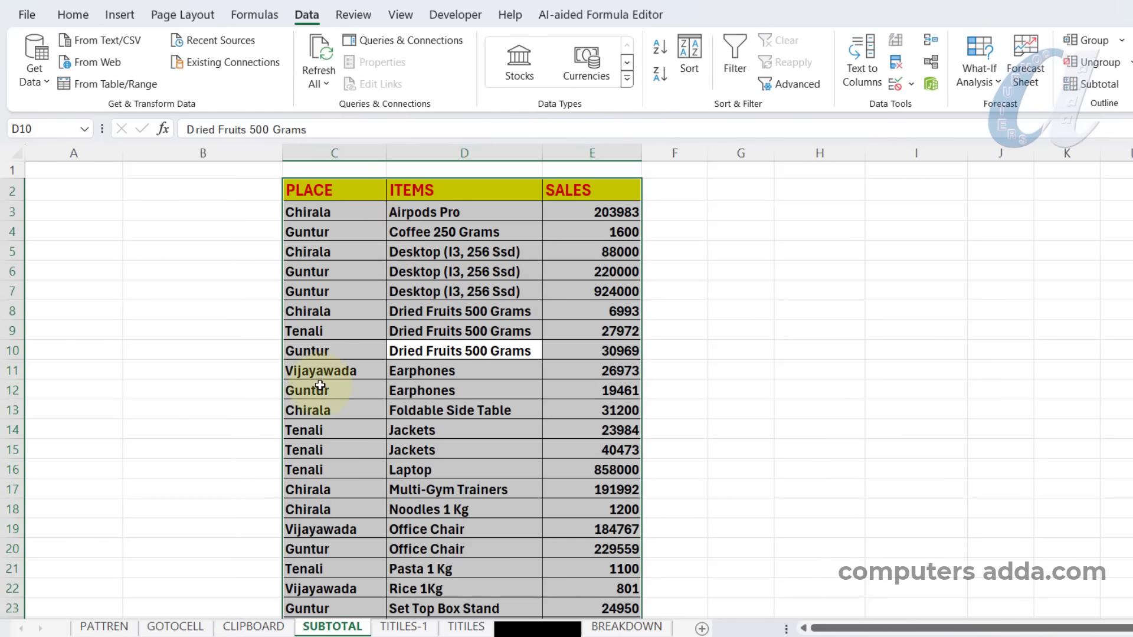
{"action": "left_click", "coordinate": [689, 58]}
{"action": "left_click_drag", "start_coordinate": [321, 282], "coordinate": [518, 239]}
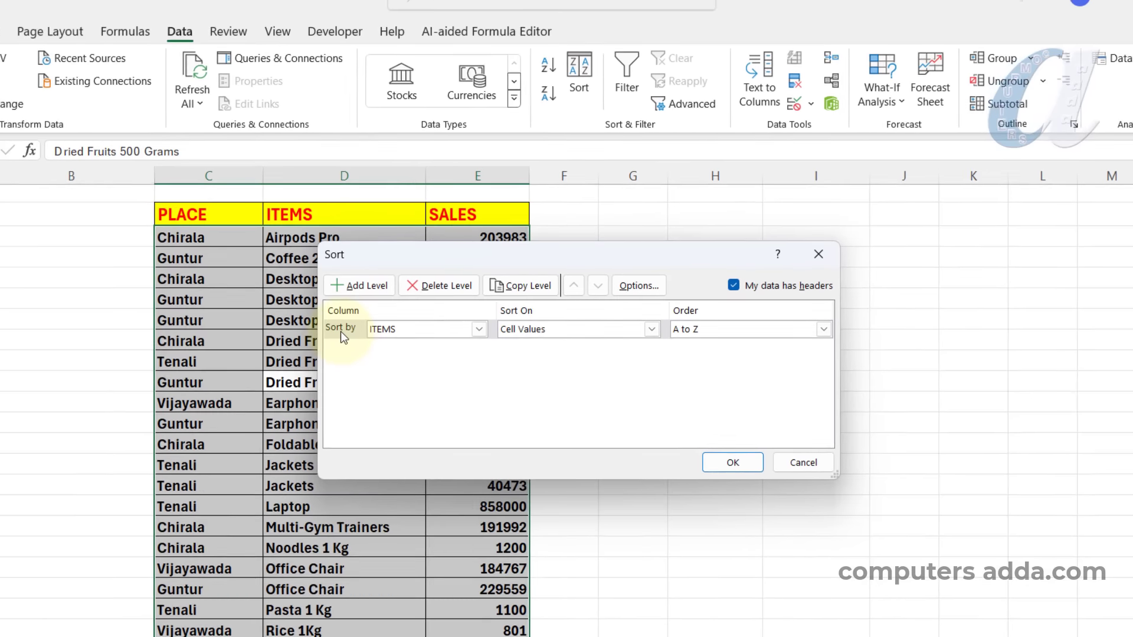
{"action": "left_click", "coordinate": [471, 332]}
{"action": "left_click", "coordinate": [398, 346]}
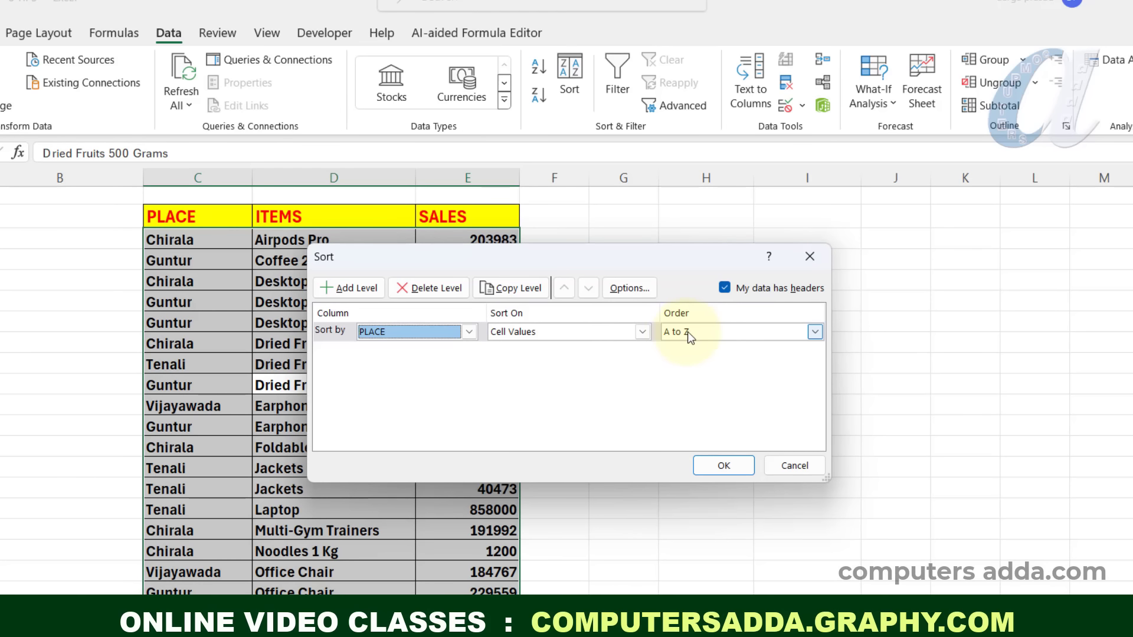
{"action": "left_click", "coordinate": [714, 465]}
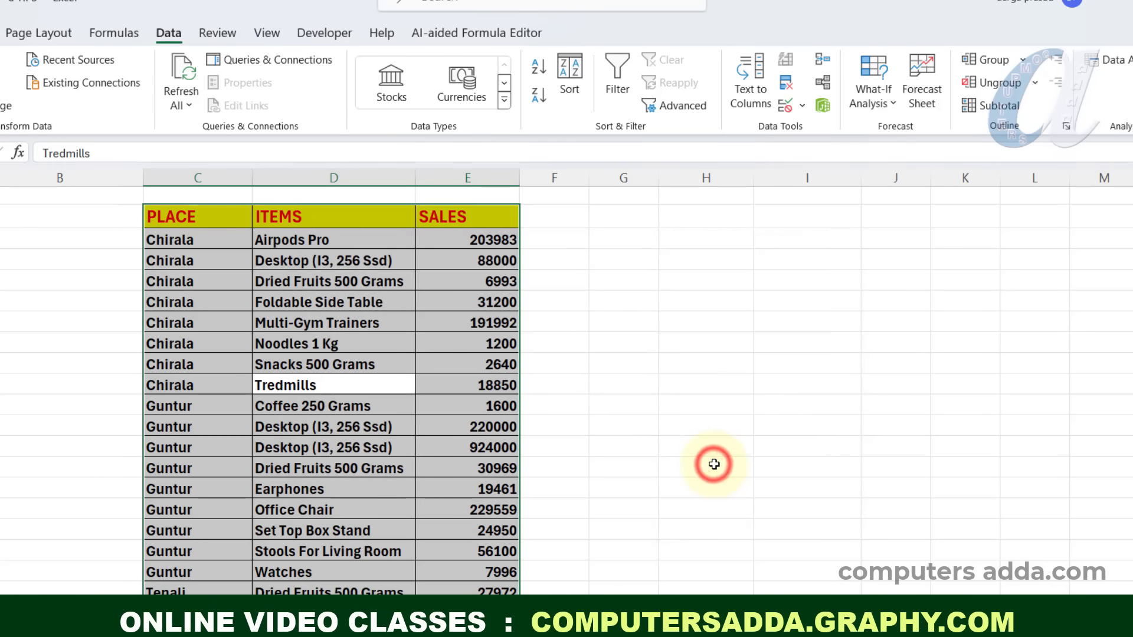
Add subtotals to the sorted table at each change in PLACE, using the Sum function on SALES.
{"action": "scroll", "coordinate": [165, 254], "scroll_direction": "down", "scroll_amount": 2}
{"action": "scroll", "coordinate": [189, 269], "scroll_direction": "up", "scroll_amount": 2}
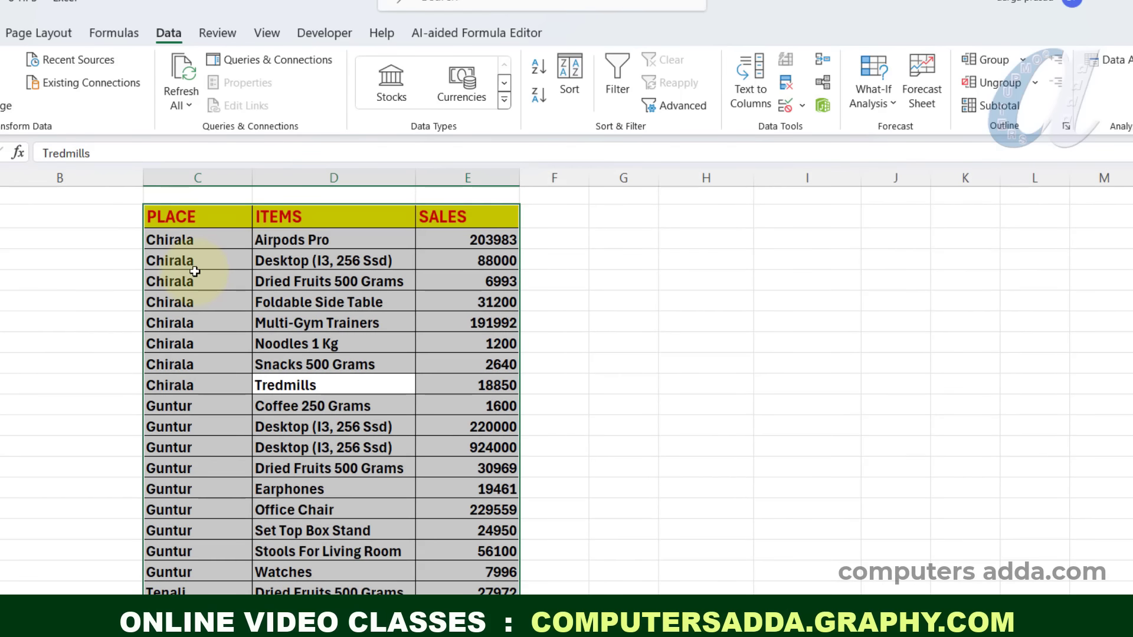
{"action": "scroll", "coordinate": [189, 283], "scroll_direction": "down", "scroll_amount": 3}
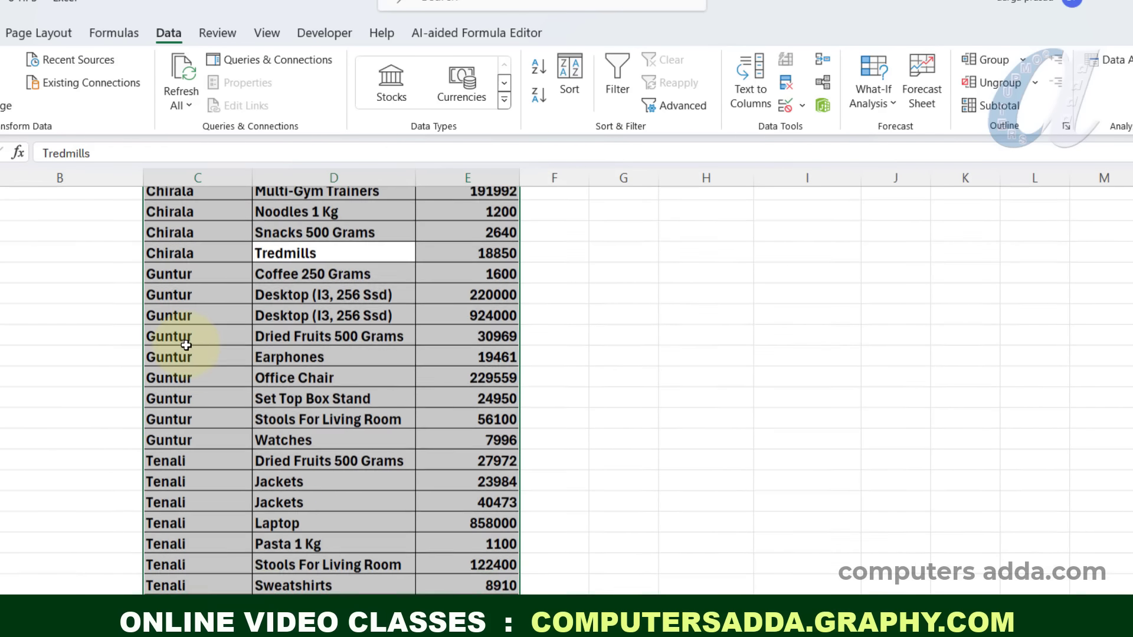
{"action": "scroll", "coordinate": [185, 328], "scroll_direction": "down", "scroll_amount": 3}
{"action": "scroll", "coordinate": [189, 321], "scroll_direction": "up", "scroll_amount": 6}
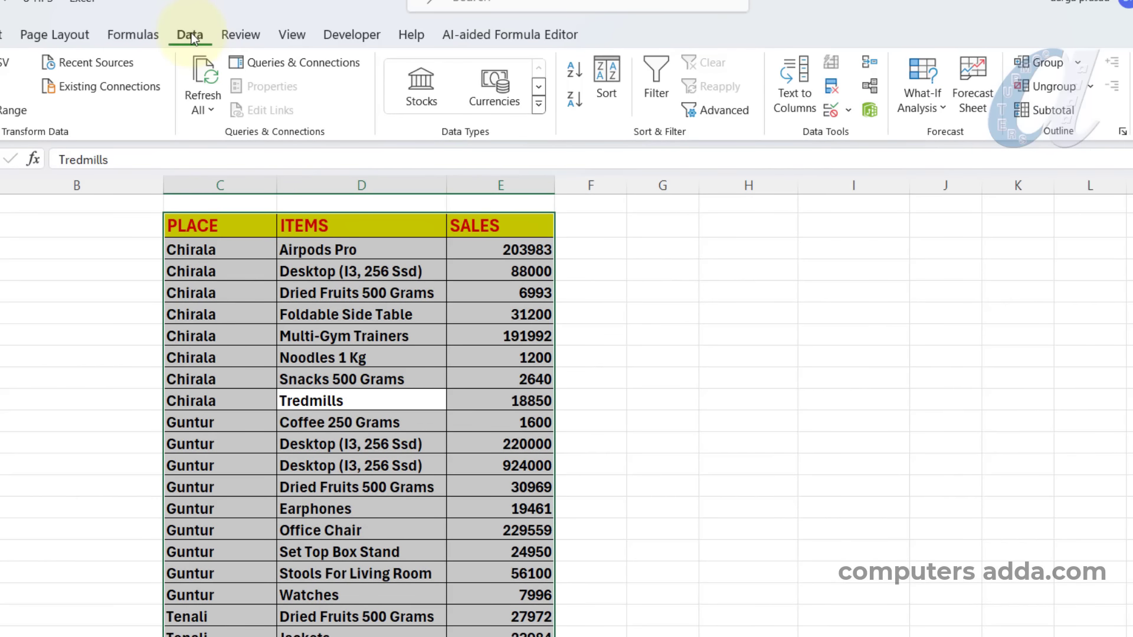
{"action": "left_click", "coordinate": [1052, 110]}
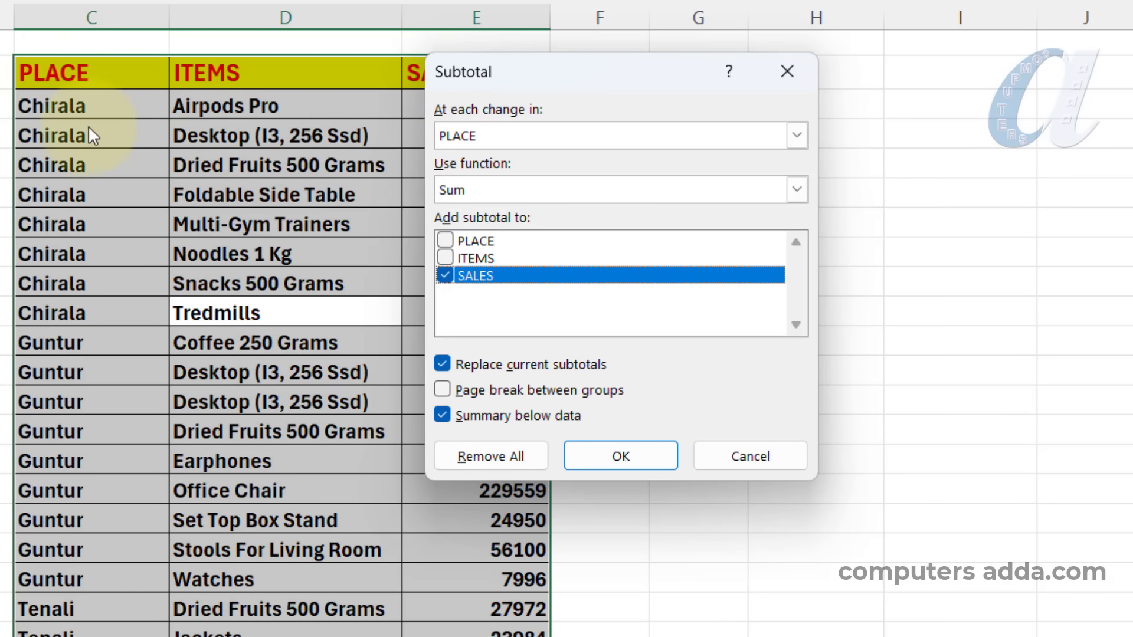
{"action": "left_click", "coordinate": [798, 190]}
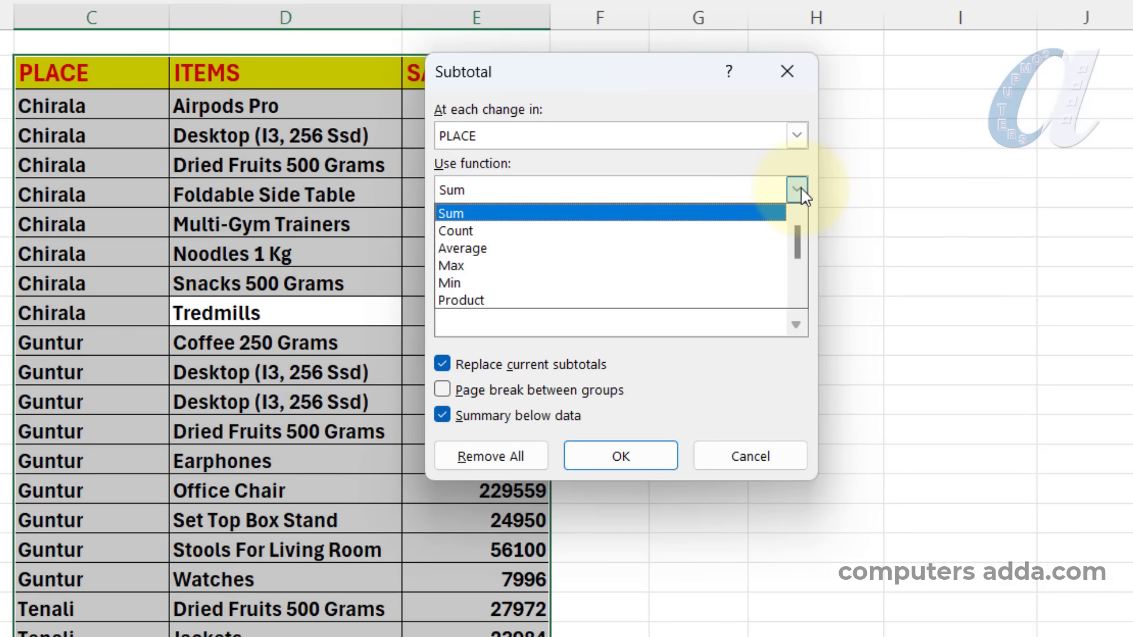
{"action": "left_click", "coordinate": [454, 215]}
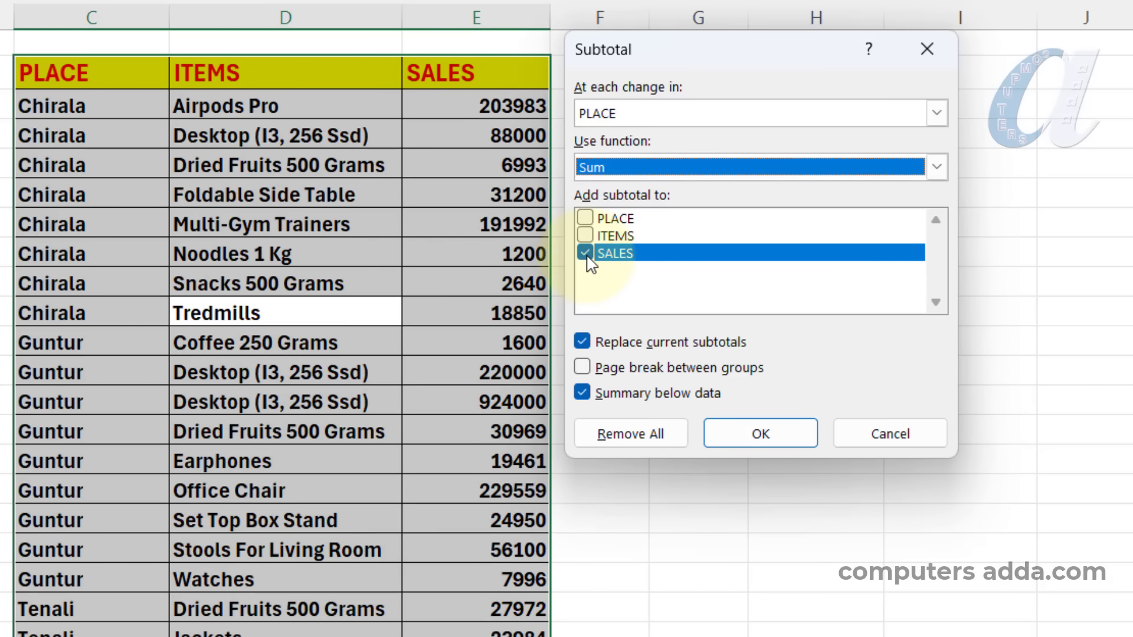
{"action": "left_click", "coordinate": [738, 435]}
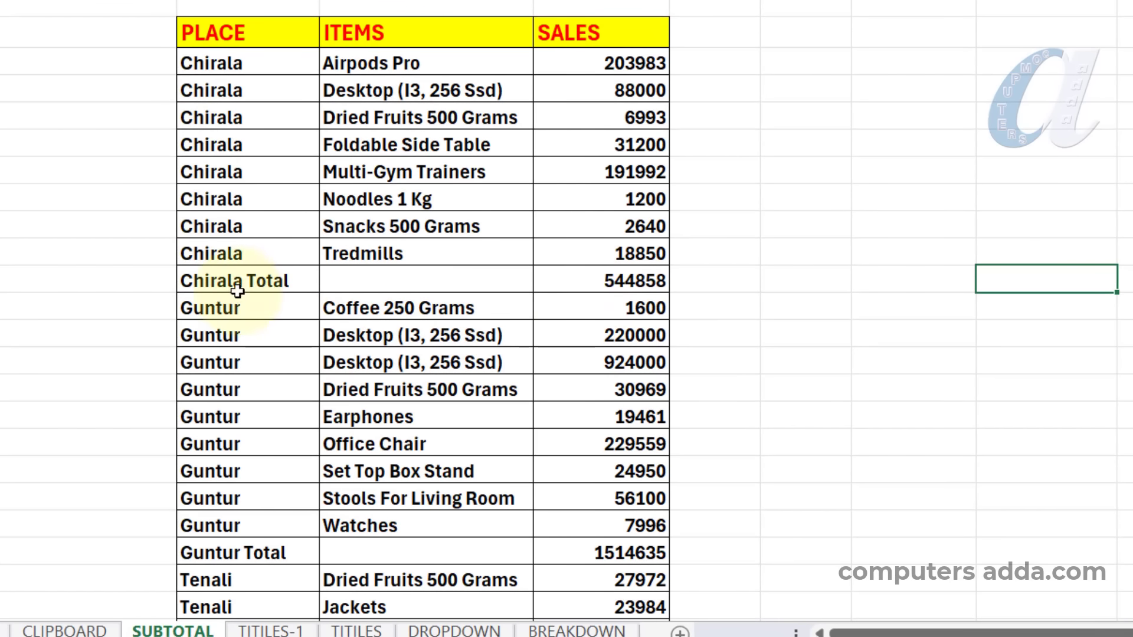
Examine the place totals and the grand total, switching the outline through levels 2, 3, 1, 2 and 3.
{"action": "scroll", "coordinate": [283, 417], "scroll_direction": "down", "scroll_amount": 1}
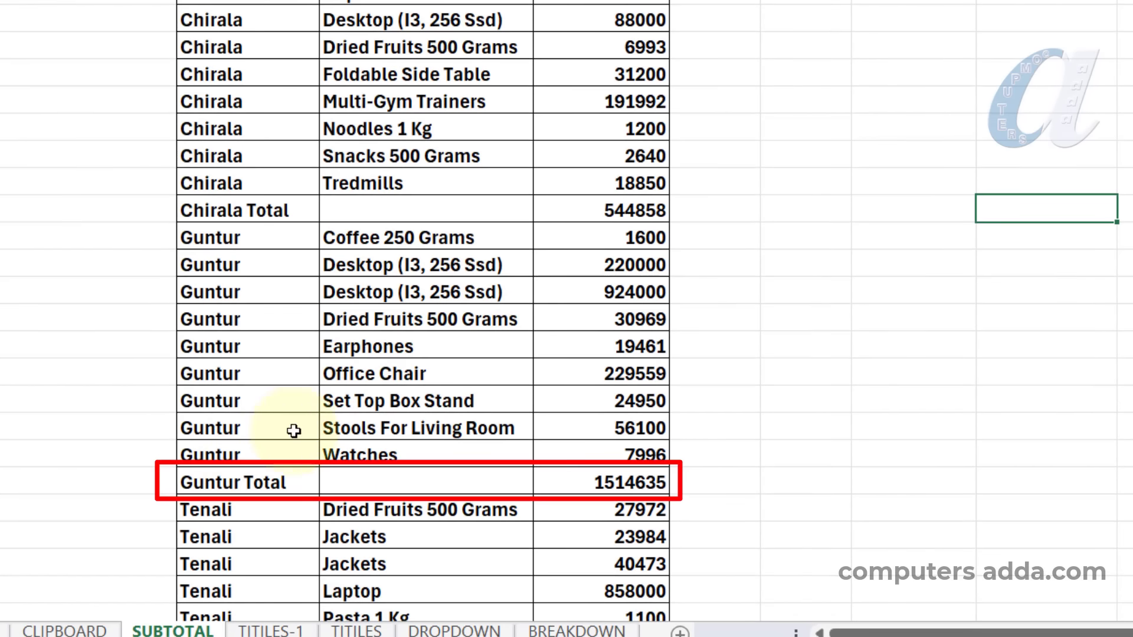
{"action": "scroll", "coordinate": [519, 468], "scroll_direction": "down", "scroll_amount": 3}
{"action": "scroll", "coordinate": [509, 422], "scroll_direction": "down", "scroll_amount": 1}
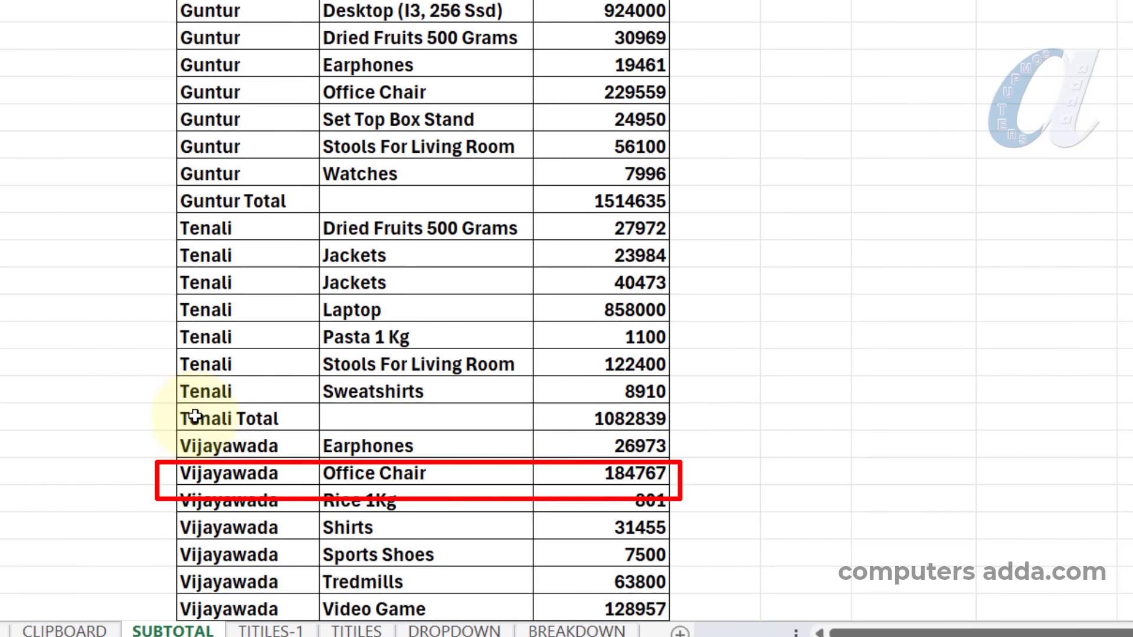
{"action": "scroll", "coordinate": [354, 460], "scroll_direction": "up", "scroll_amount": 4}
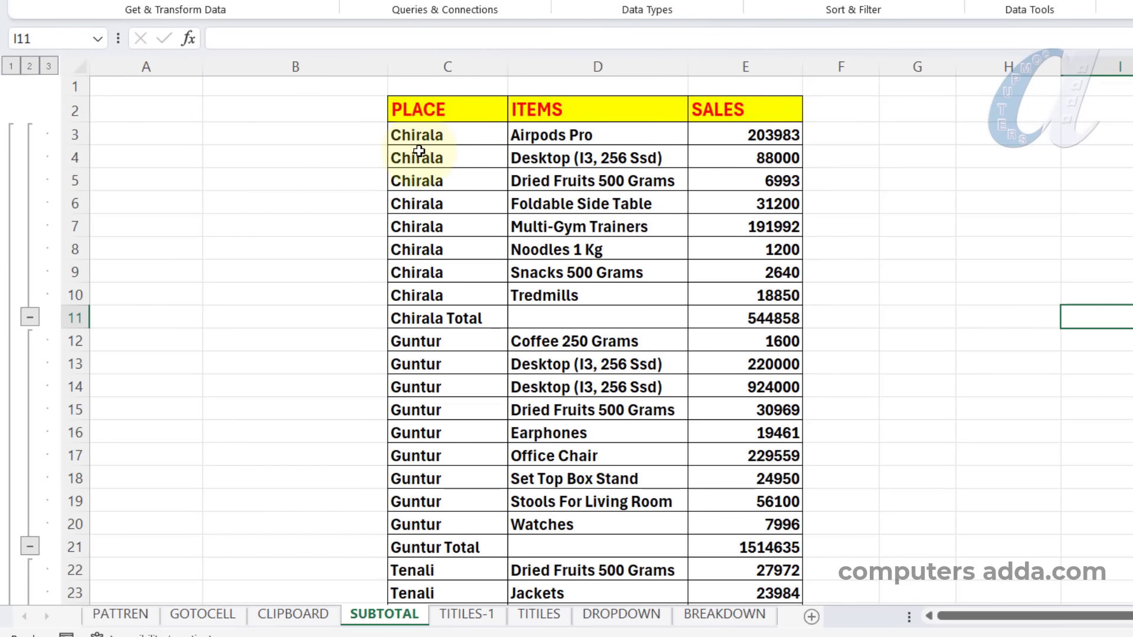
{"action": "left_click", "coordinate": [30, 66]}
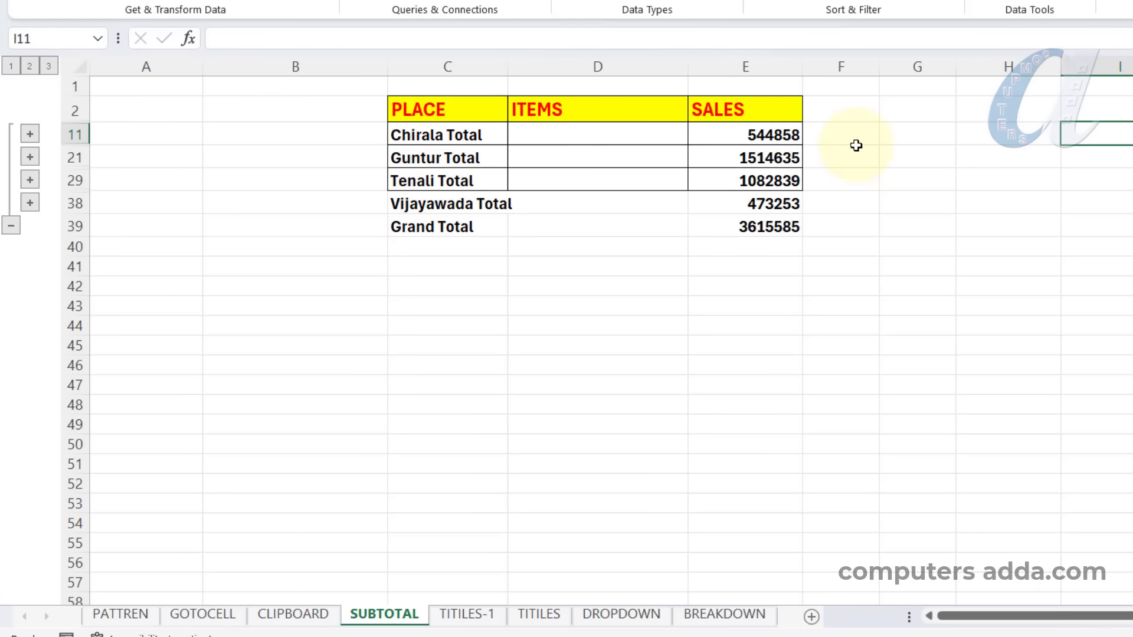
{"action": "left_click", "coordinate": [49, 66]}
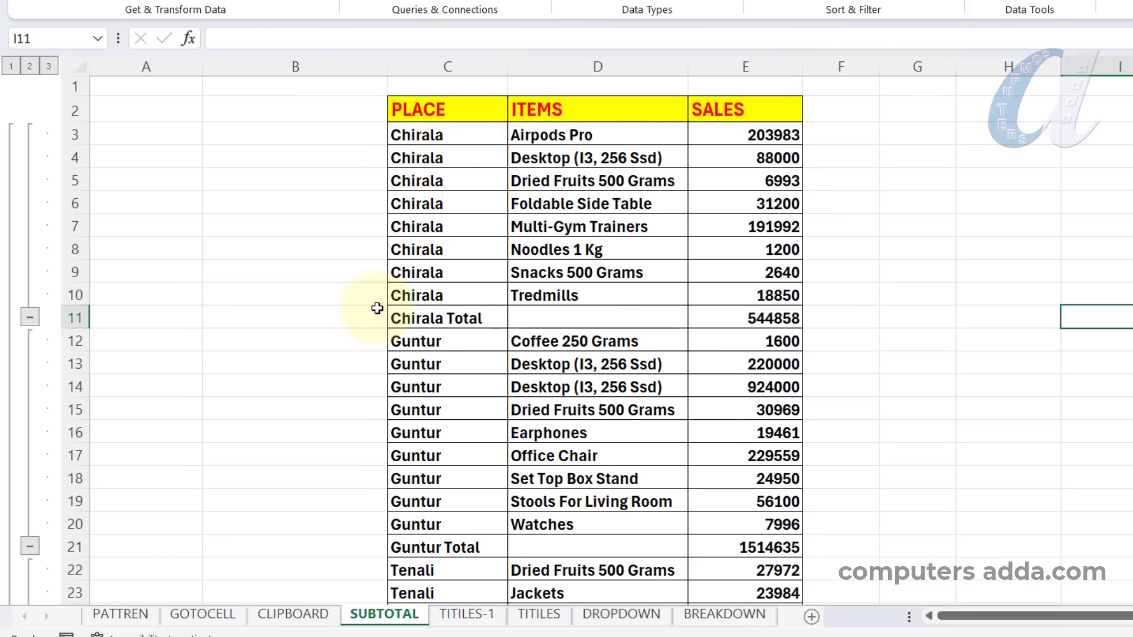
{"action": "left_click", "coordinate": [10, 67]}
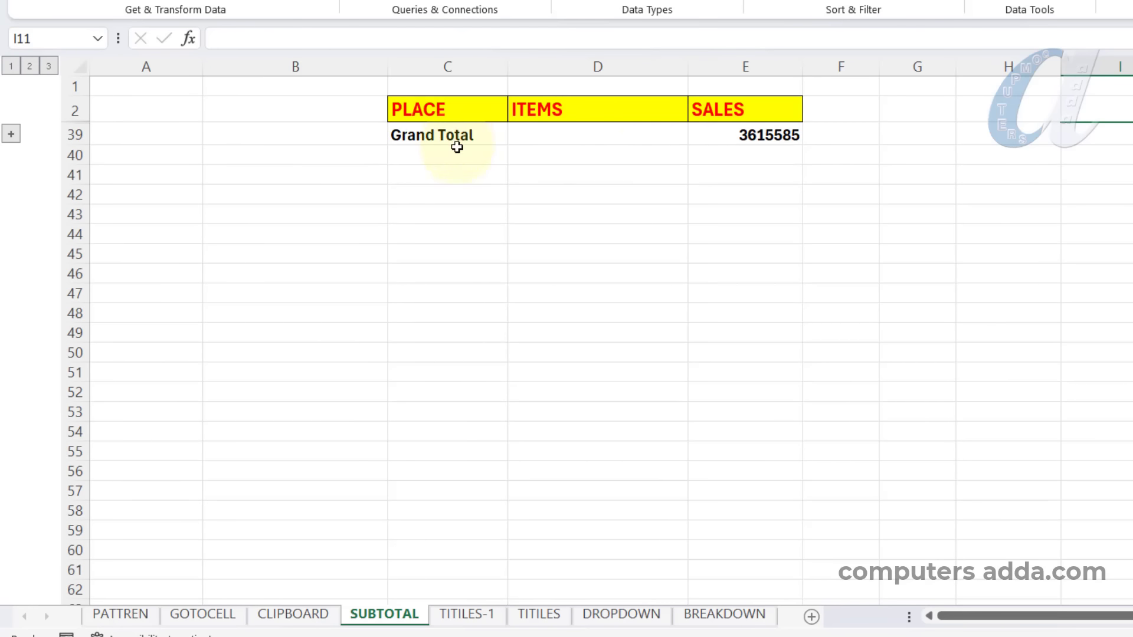
{"action": "left_click", "coordinate": [30, 66]}
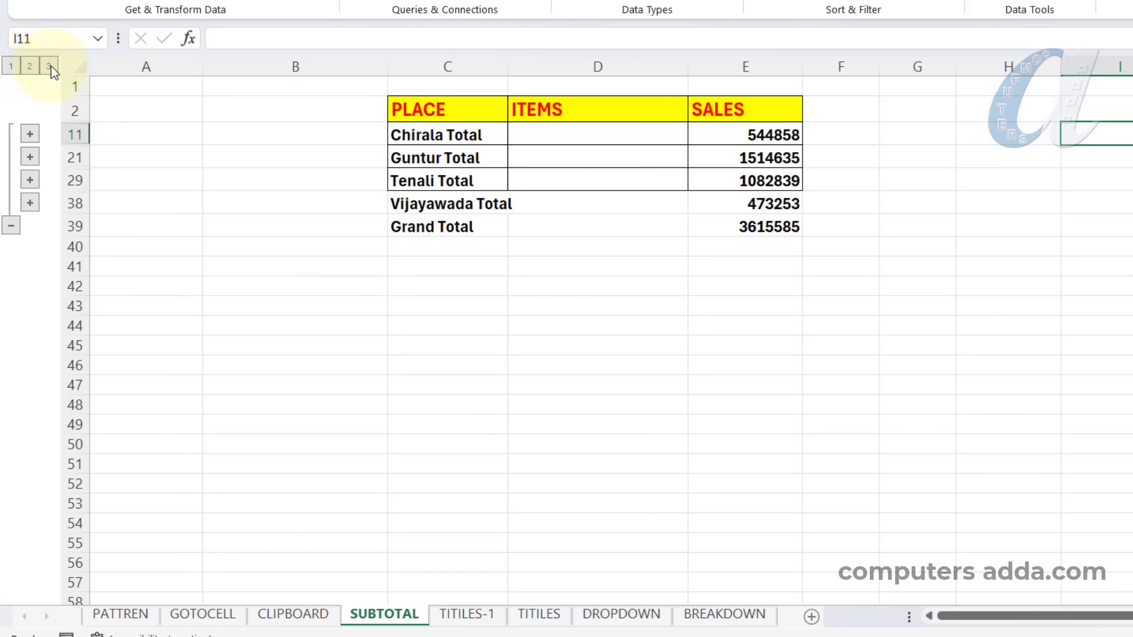
{"action": "left_click", "coordinate": [49, 66]}
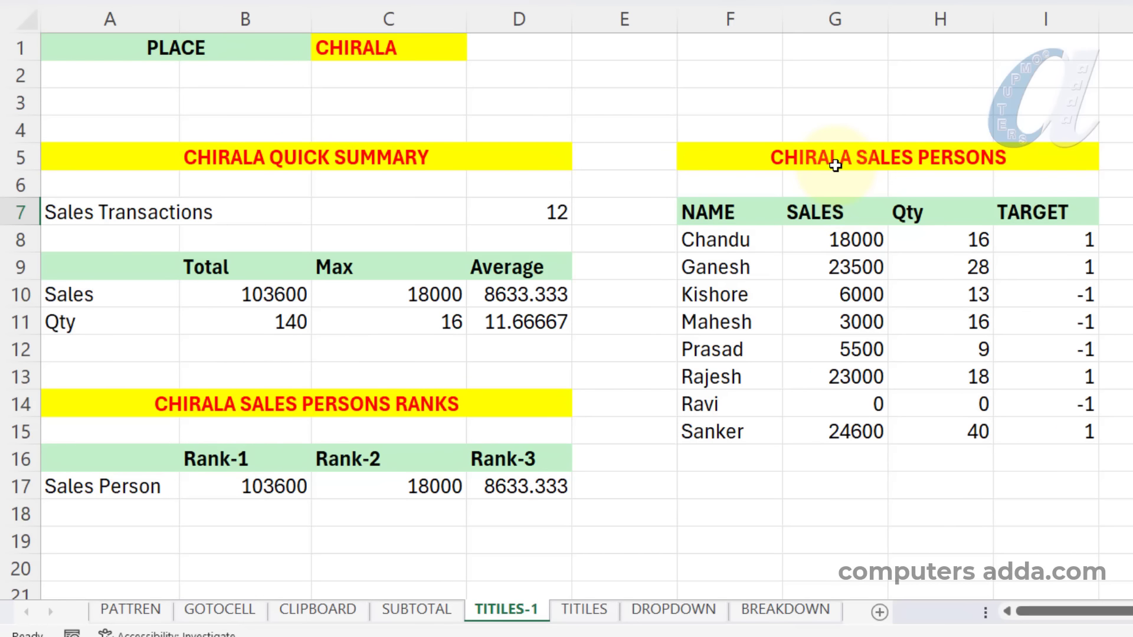
Set the place in cell C1 of the TITILES-1 sheet to TENALI.
{"action": "left_click", "coordinate": [731, 105]}
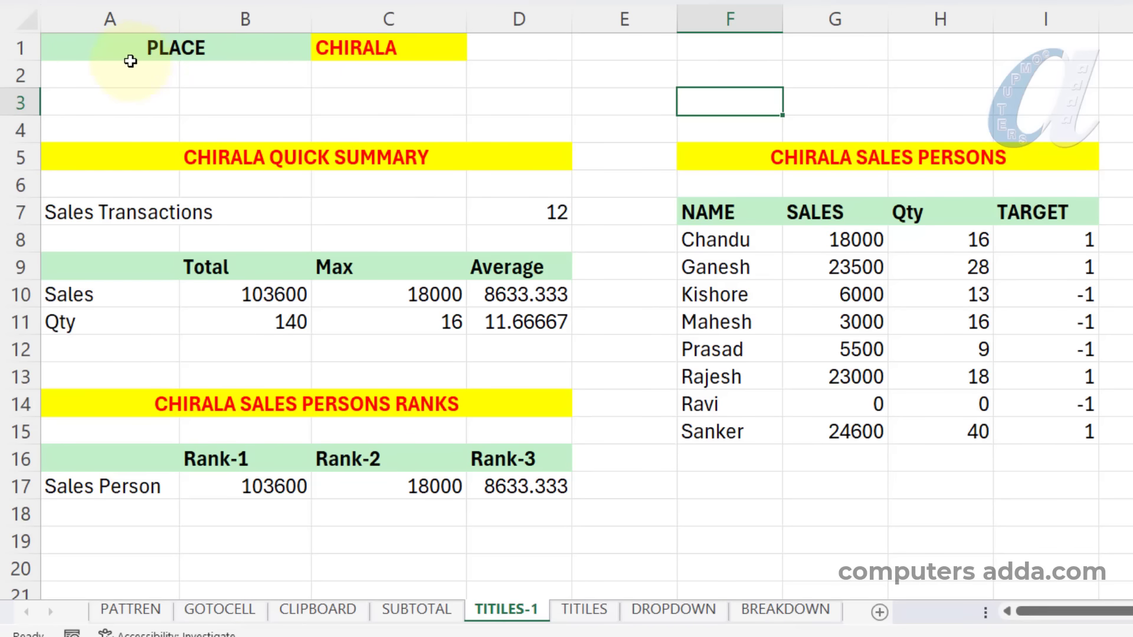
{"action": "left_click", "coordinate": [434, 48]}
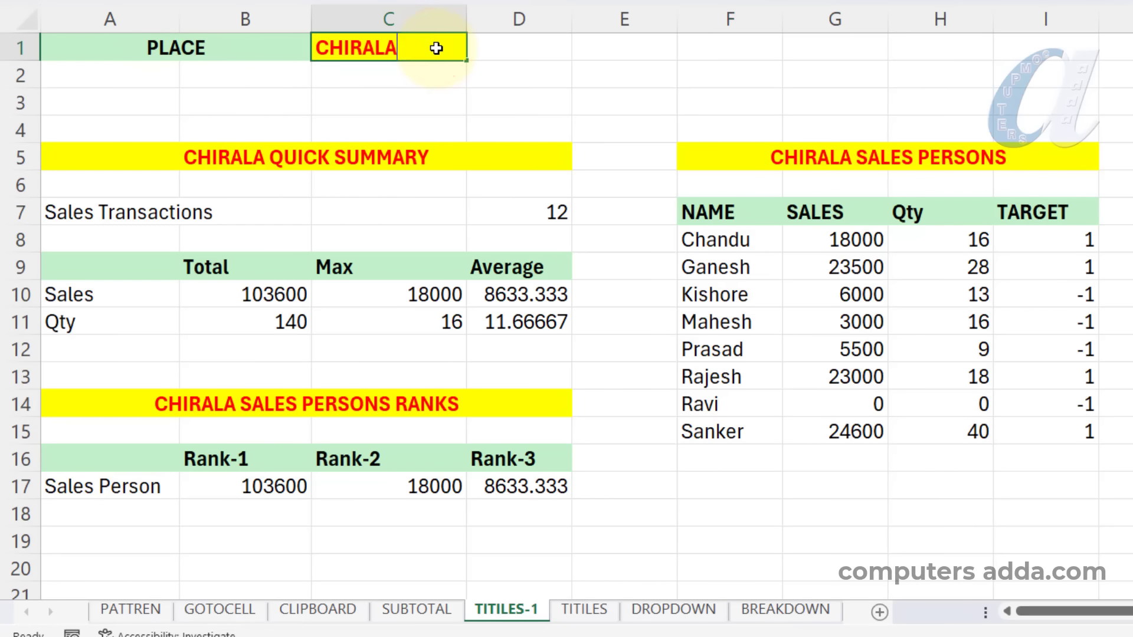
{"action": "type", "text": "TENALI"}
{"action": "key", "text": "Return"}
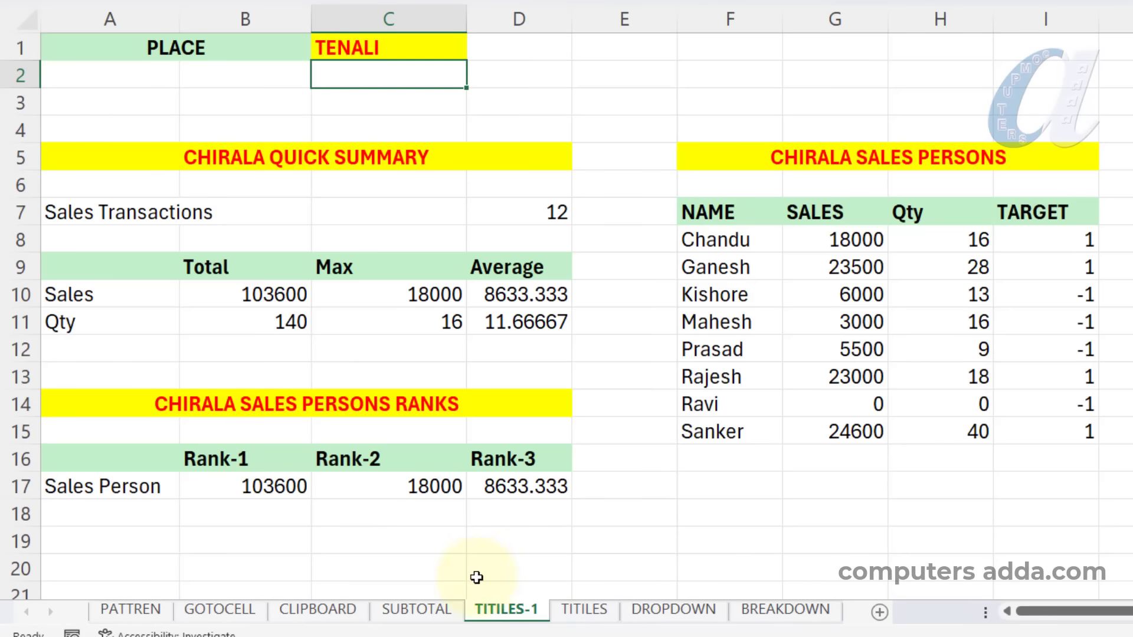
On the TITILES sheet, set the place in cell C1 to TENALI and replace it with VIJAYAWADA.
{"action": "key", "text": "ctrl+Page_Down"}
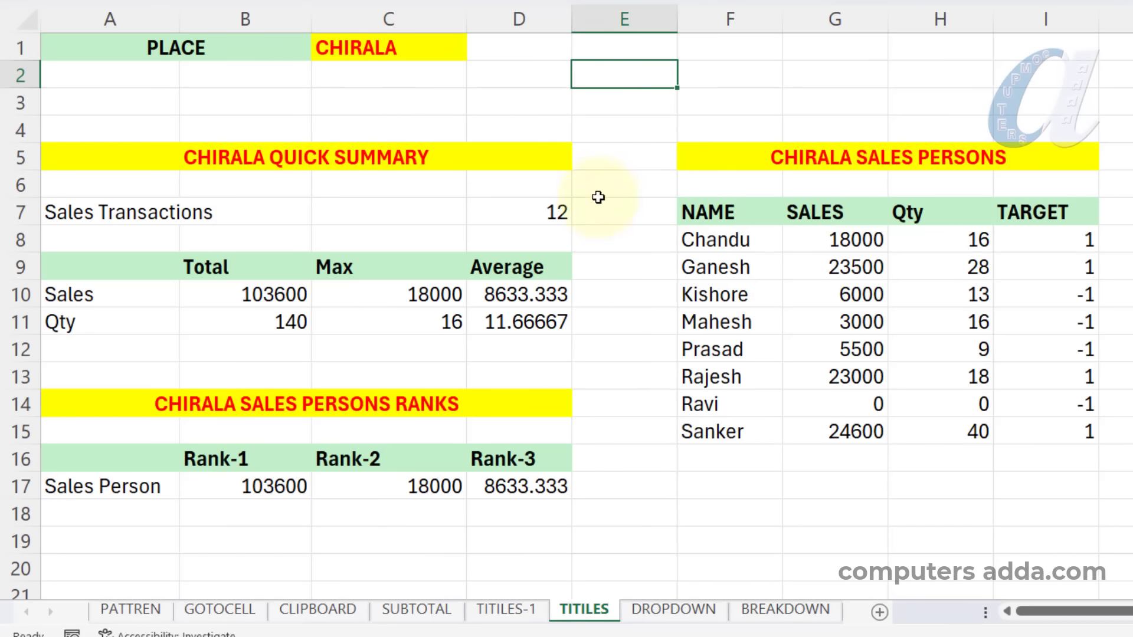
{"action": "left_click", "coordinate": [401, 52]}
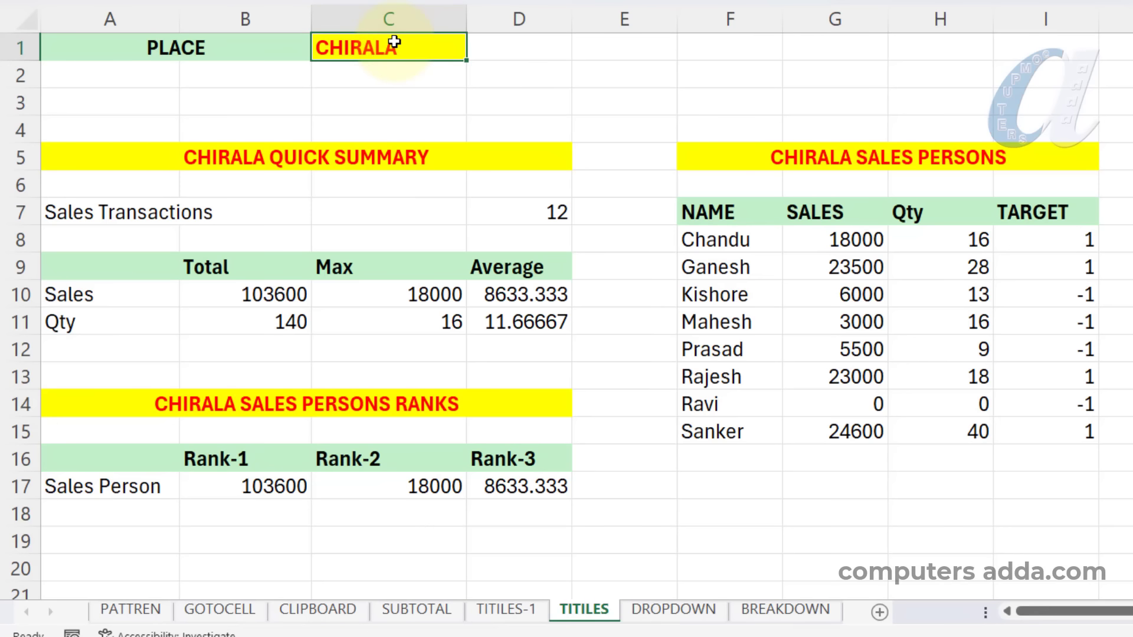
{"action": "type", "text": "TENALI"}
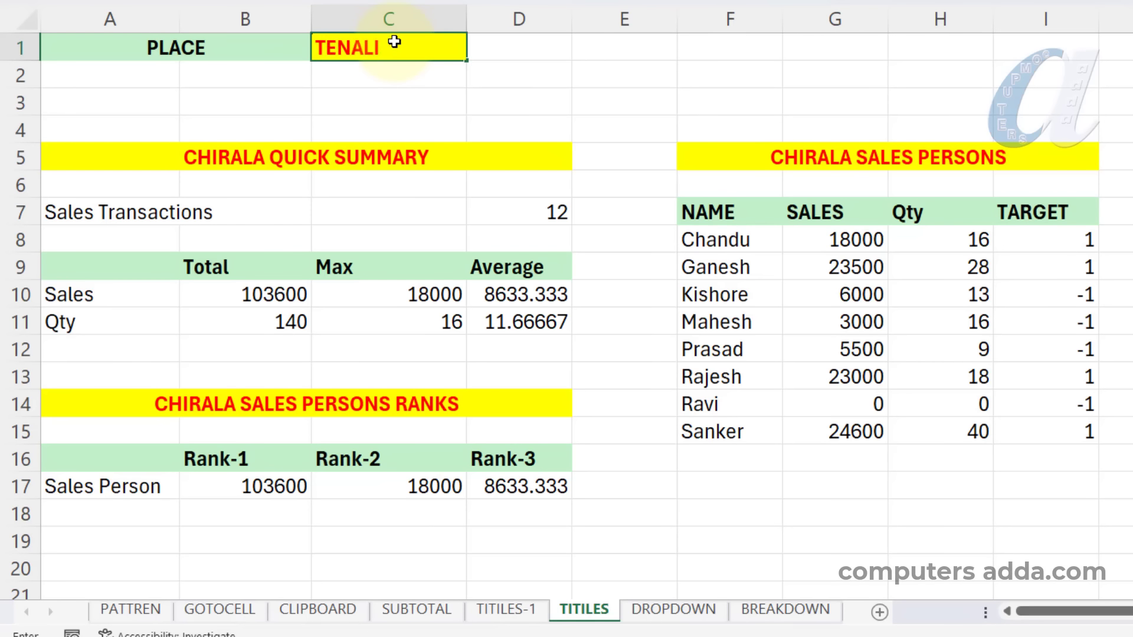
{"action": "key", "text": "Return"}
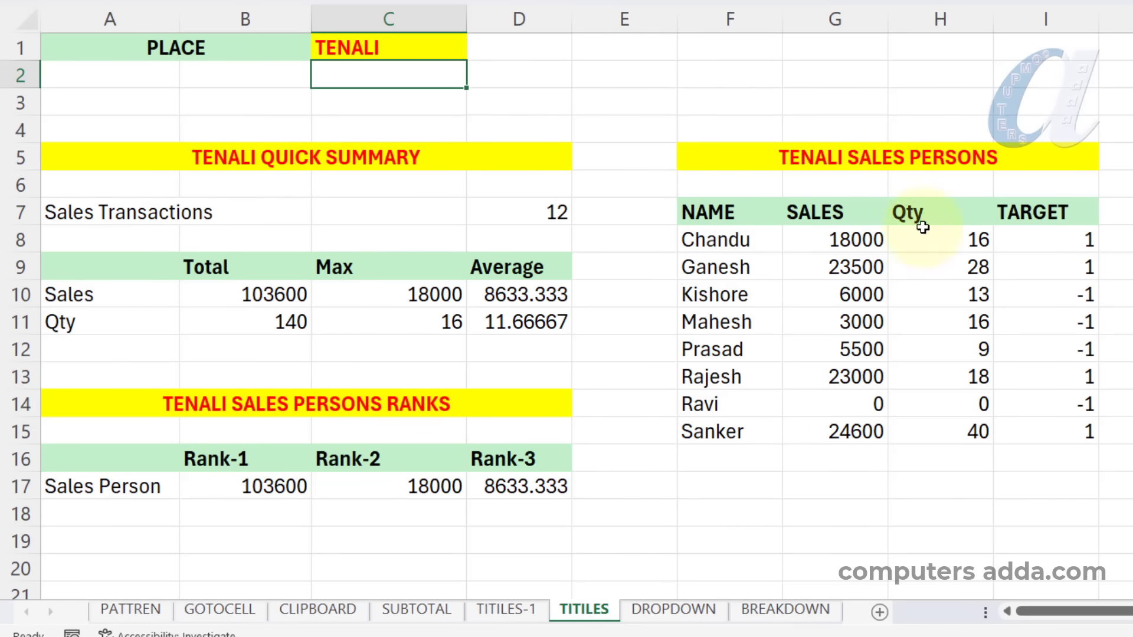
{"action": "left_click", "coordinate": [416, 50]}
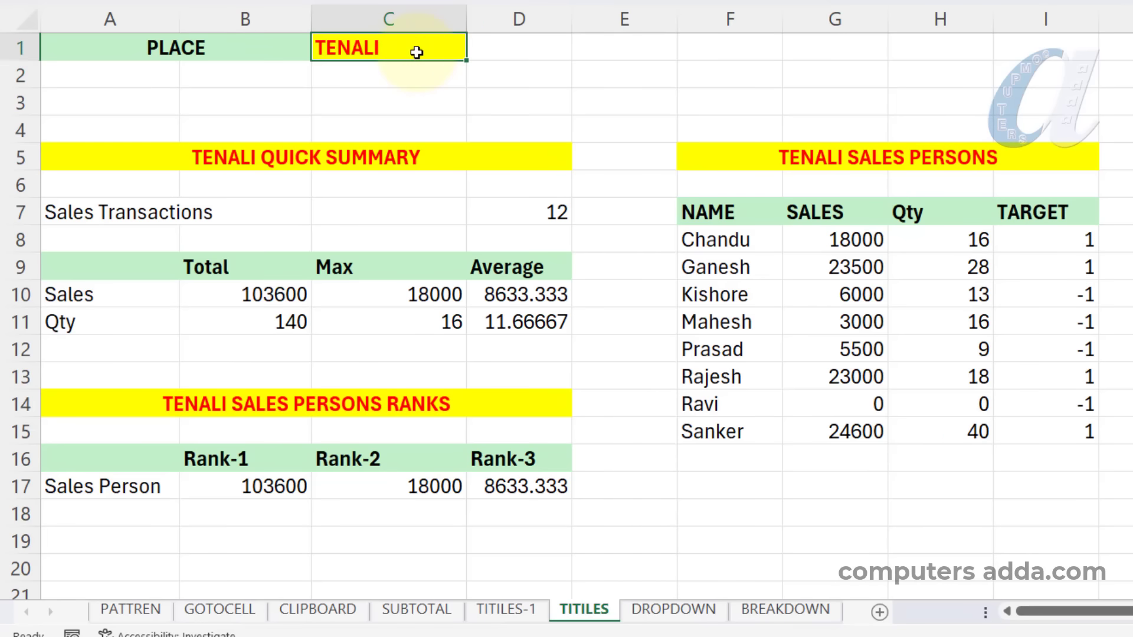
{"action": "type", "text": "VIJAYAWA"}
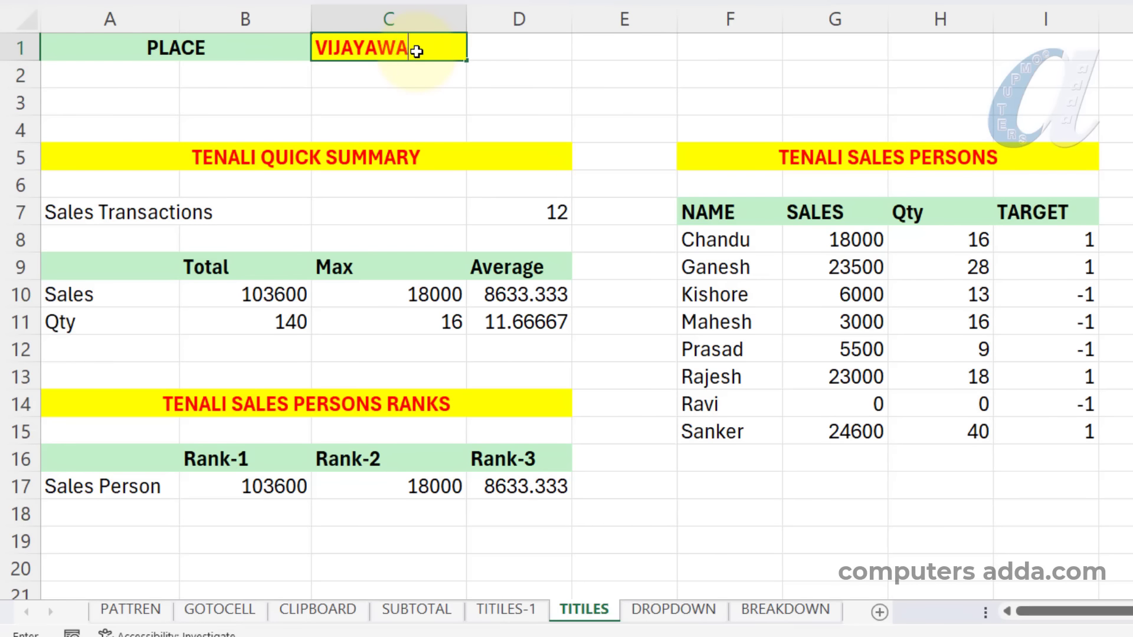
{"action": "type", "text": "DA"}
{"action": "key", "text": "Return"}
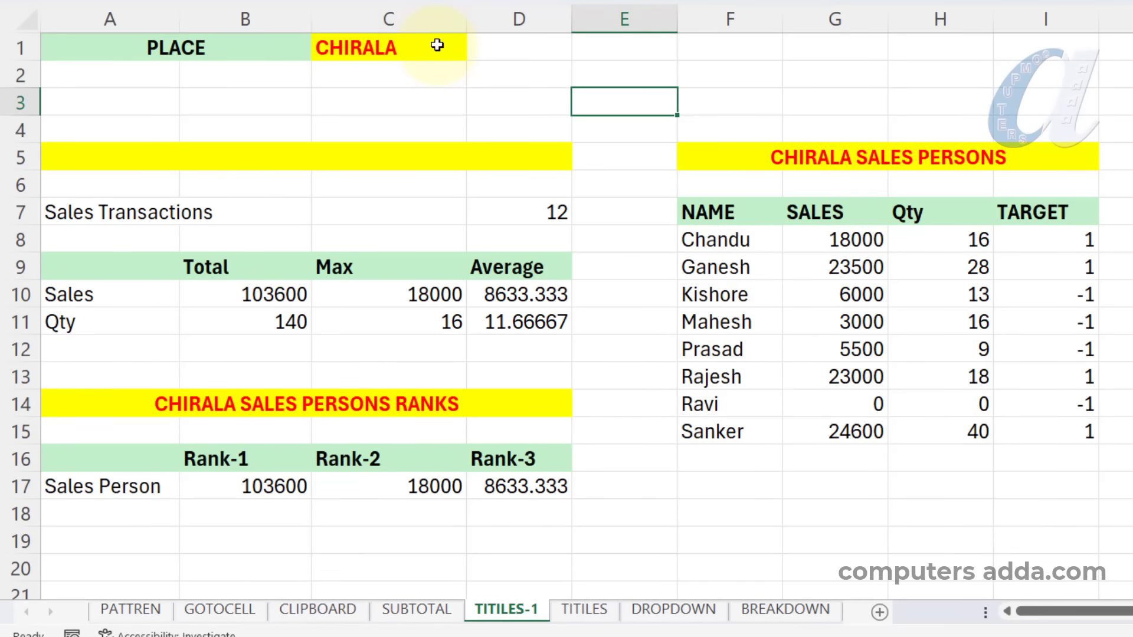
Build the heading in the merged cell A5 with a formula joining C1 and " QUICK SUMMARY".
{"action": "left_click", "coordinate": [435, 46]}
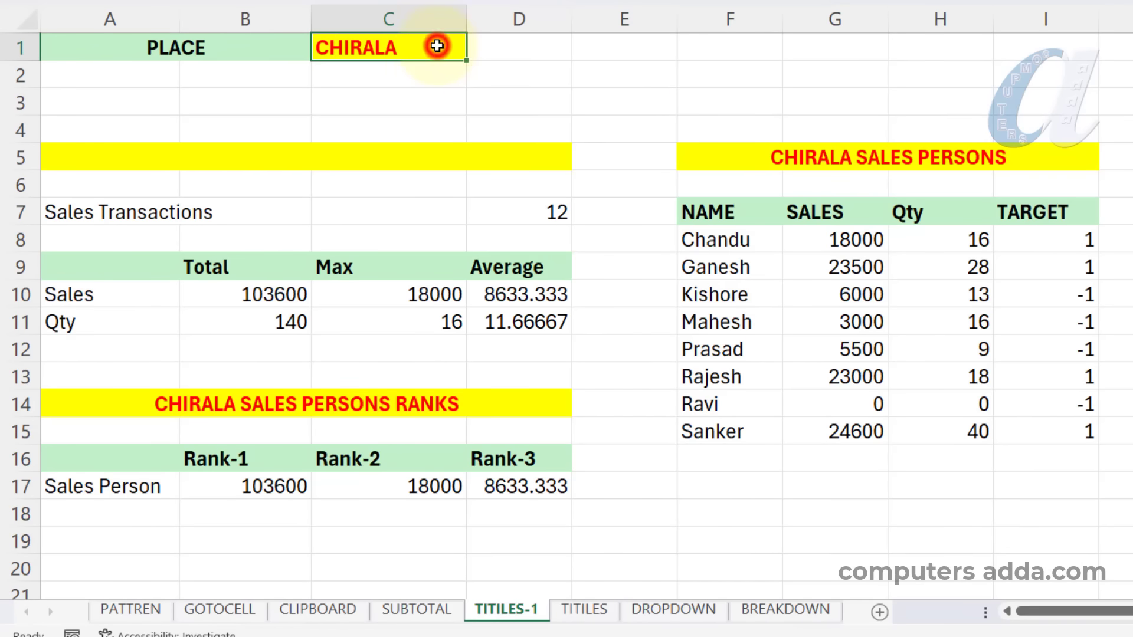
{"action": "left_click", "coordinate": [260, 163]}
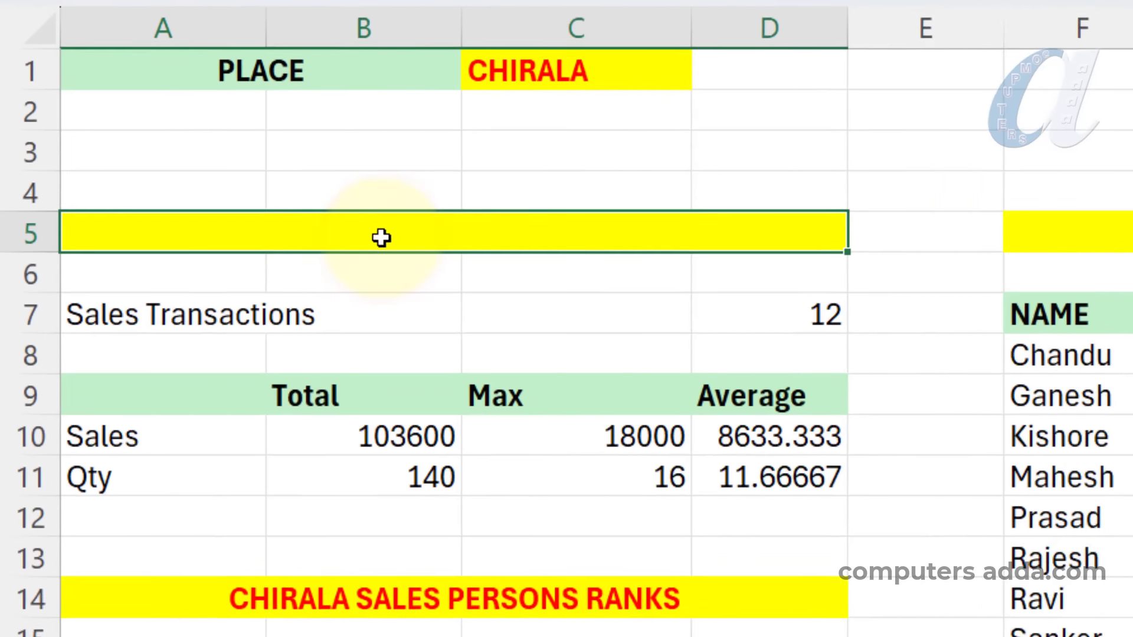
{"action": "type", "text": "="}
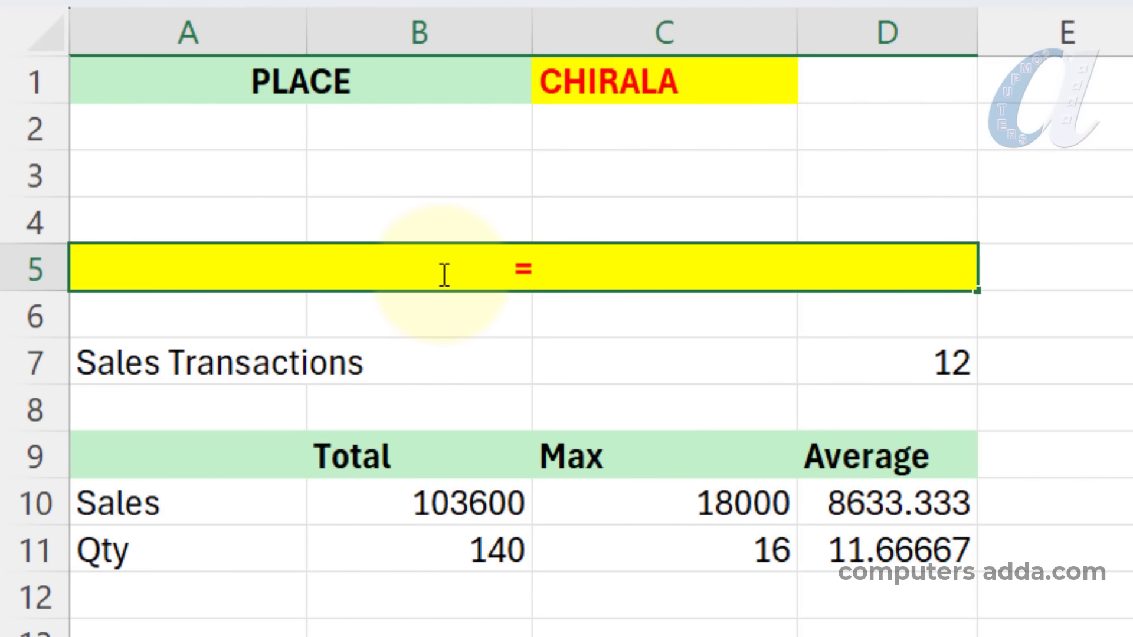
{"action": "left_click", "coordinate": [649, 76]}
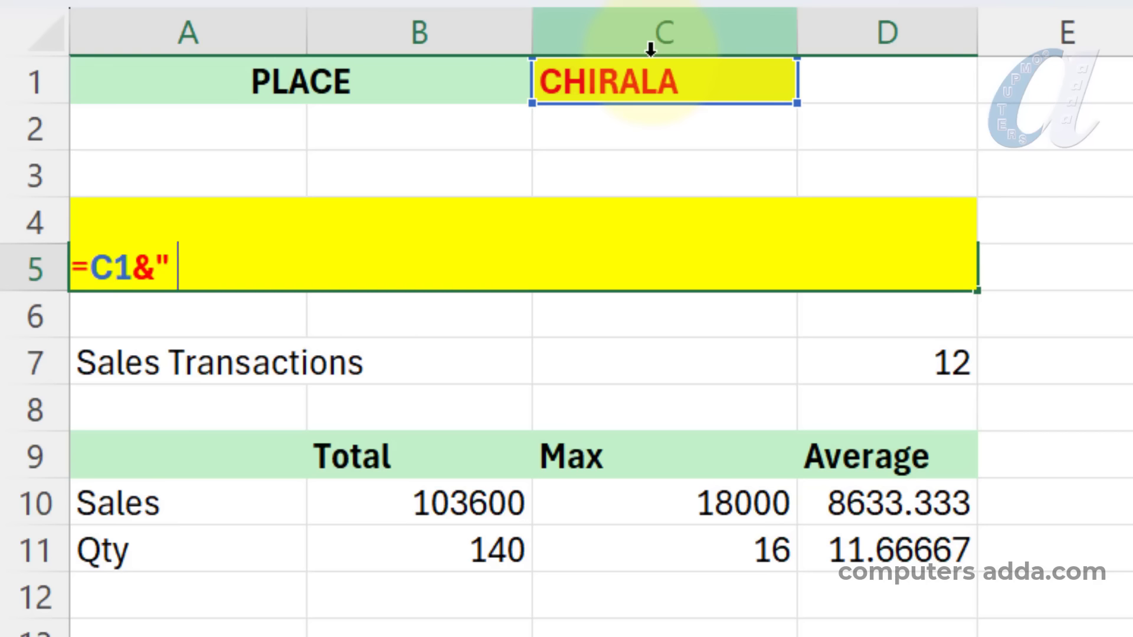
{"action": "type", "text": "UIC"}
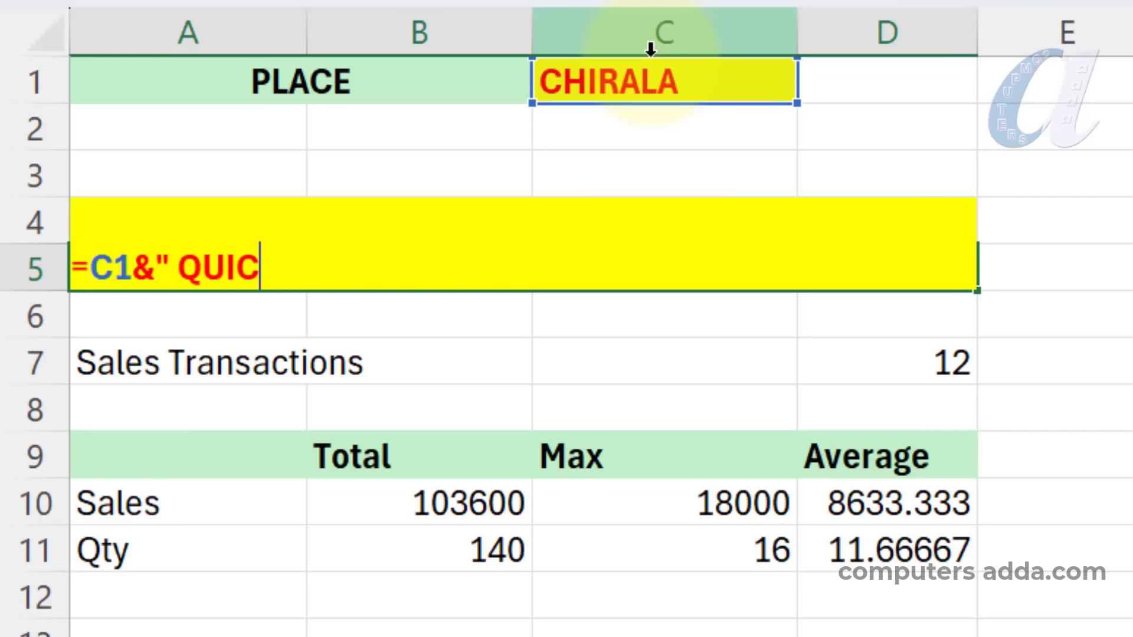
{"action": "type", "text": "K SUMMARY"}
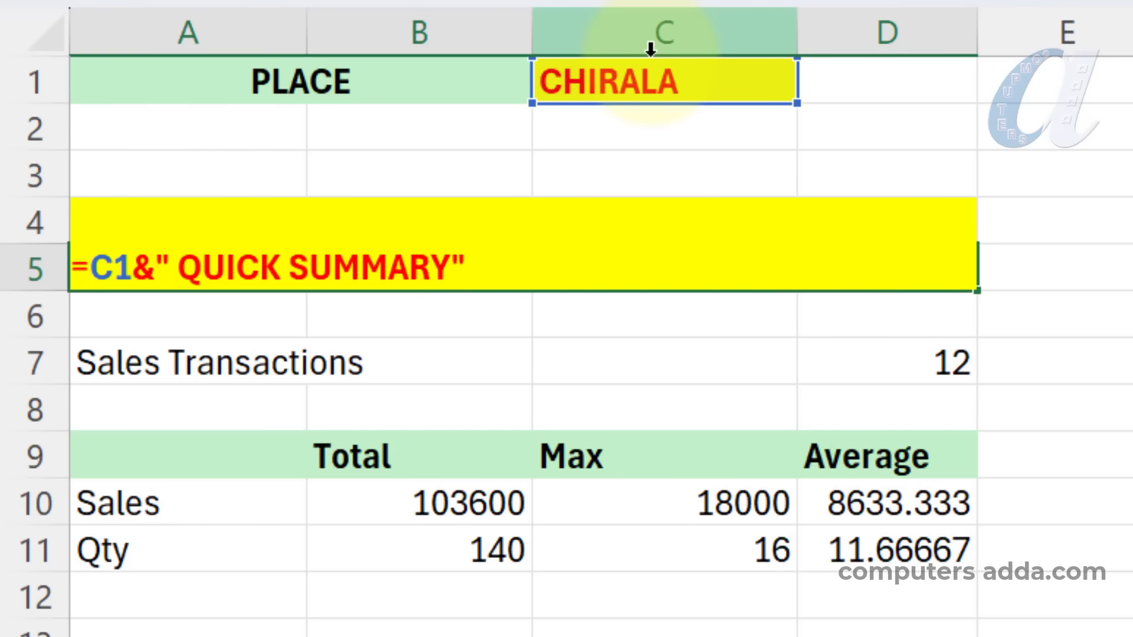
{"action": "key", "text": "Return"}
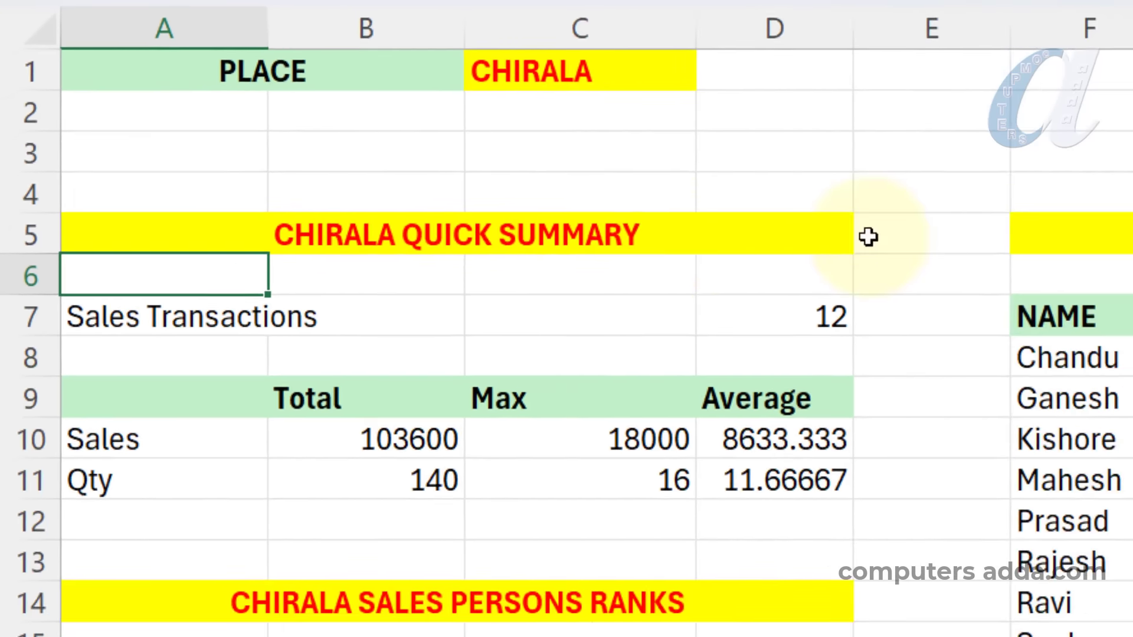
Check the heading formulas in F5 and A14, and set the place in cell C1 to TENALI.
{"action": "left_click", "coordinate": [837, 158]}
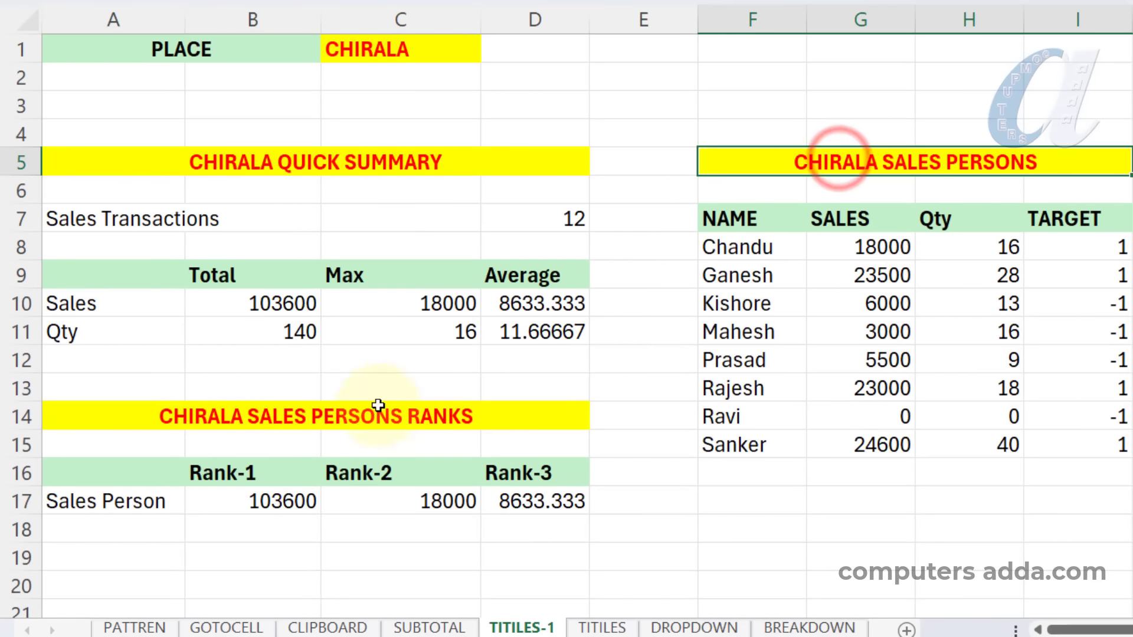
{"action": "left_click", "coordinate": [360, 420]}
{"action": "left_click", "coordinate": [901, 164]}
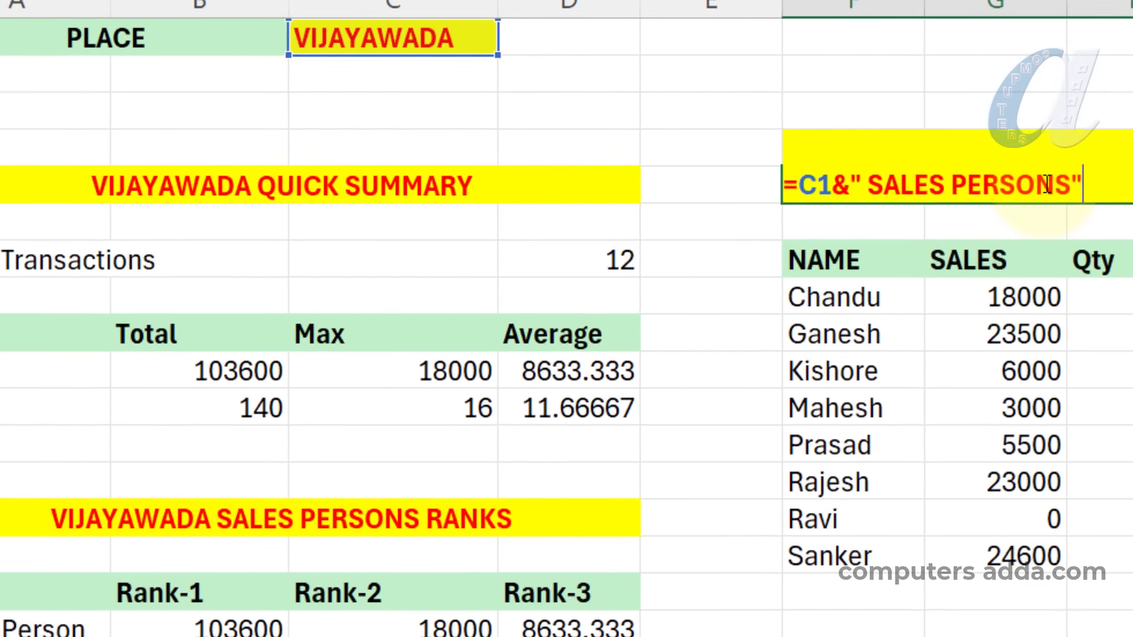
{"action": "double_click", "coordinate": [83, 496]}
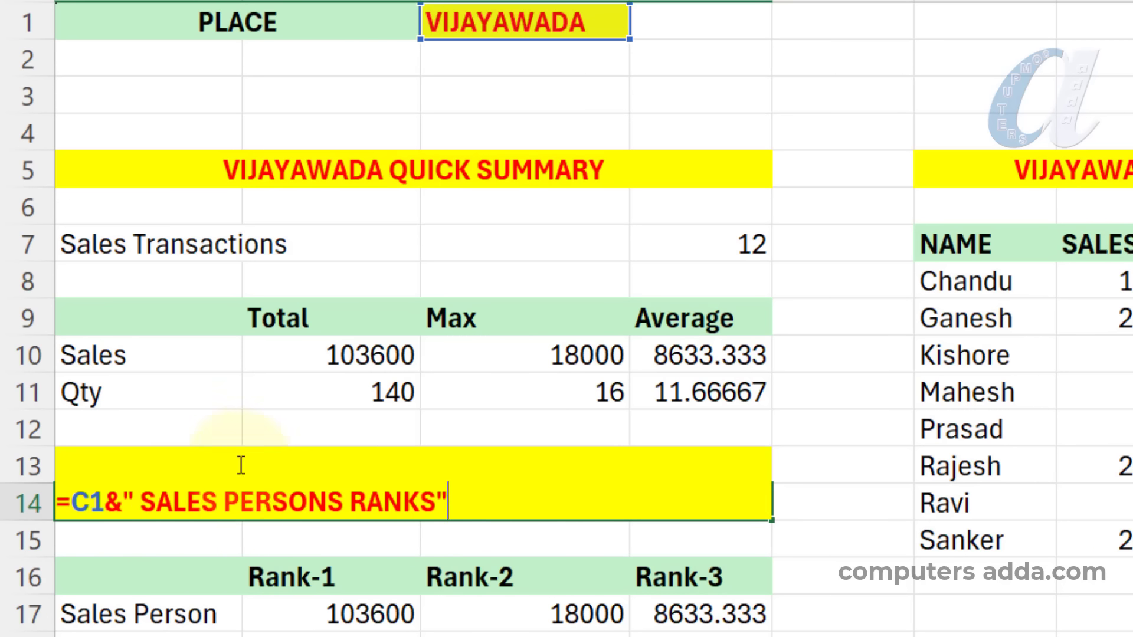
{"action": "key", "text": "Return"}
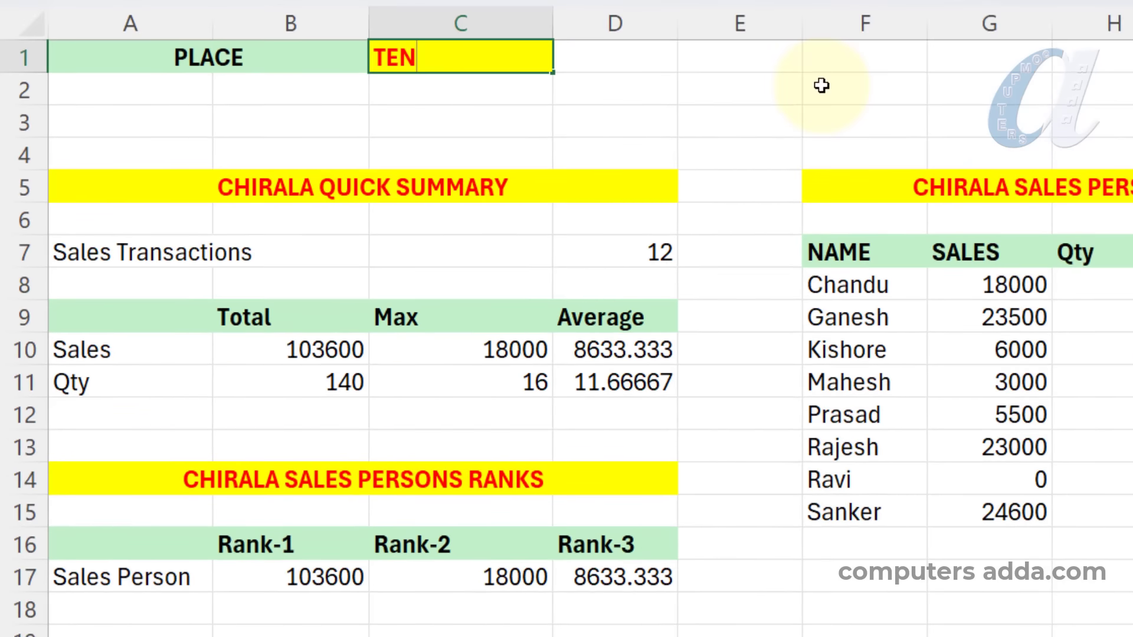
{"action": "type", "text": "ALI"}
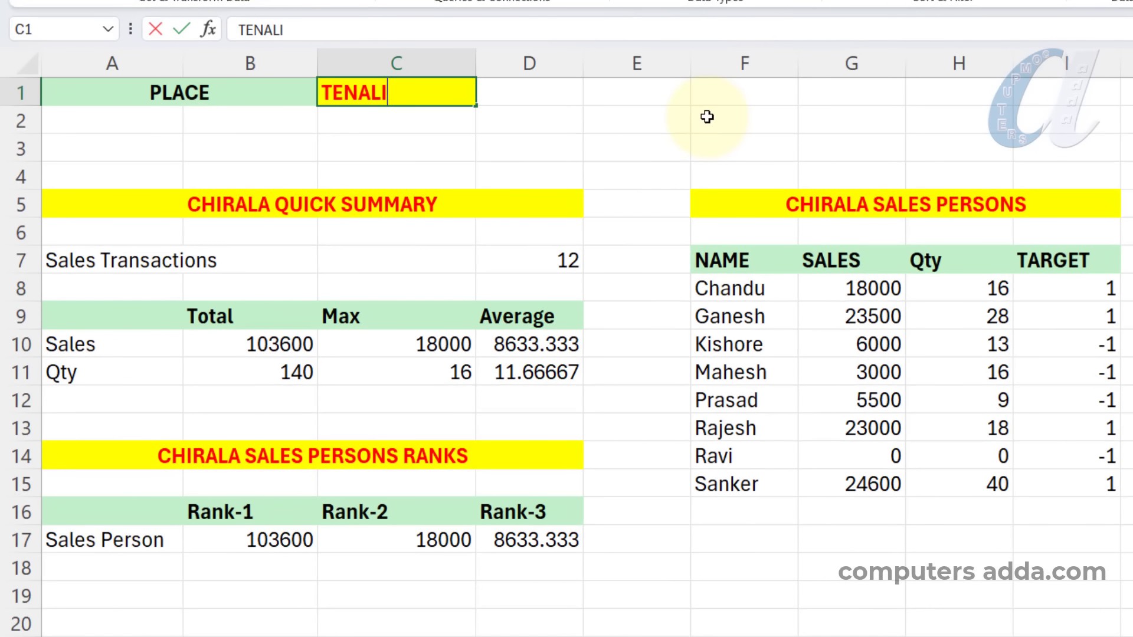
{"action": "key", "text": "Return"}
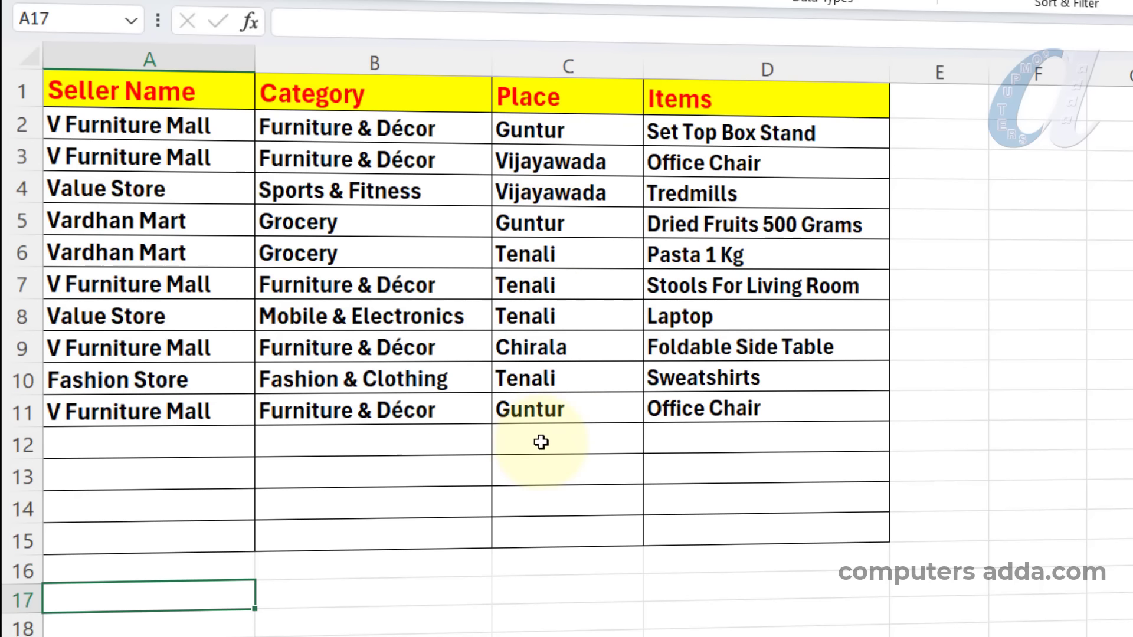
Fill Place cells C12, C13 and C14 with Vijayawada, Tenali and Tenali, picking each from the cell's dropdown list.
{"action": "left_click", "coordinate": [561, 440]}
{"action": "left_click", "coordinate": [568, 468]}
{"action": "left_click", "coordinate": [572, 437]}
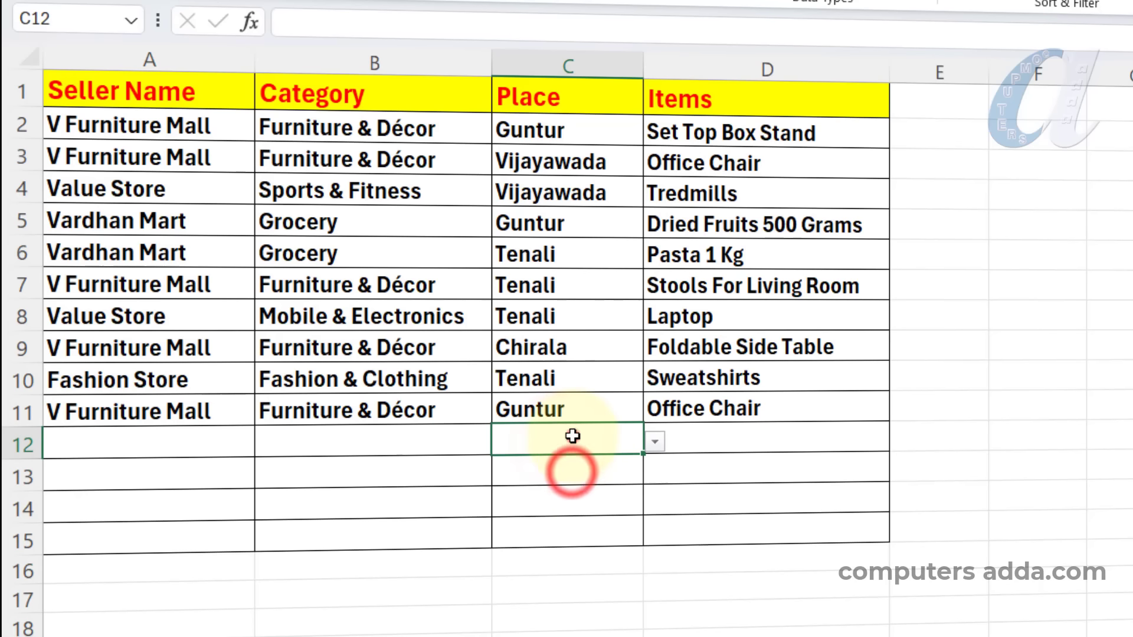
{"action": "left_click", "coordinate": [655, 442]}
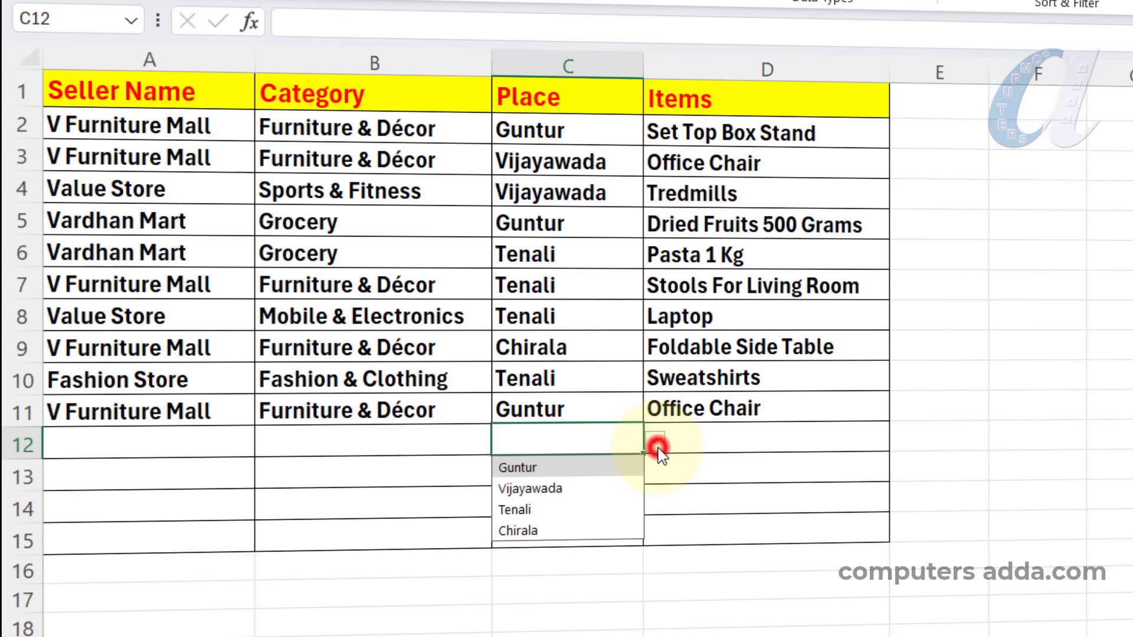
{"action": "left_click", "coordinate": [547, 487]}
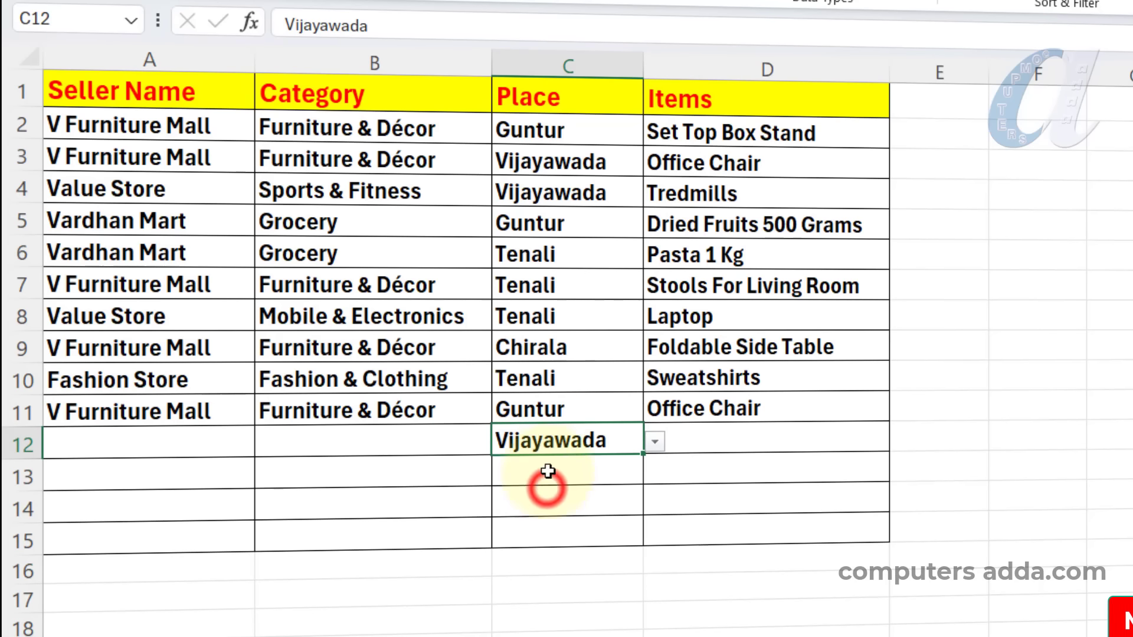
{"action": "left_click", "coordinate": [548, 476]}
{"action": "left_click", "coordinate": [655, 472]}
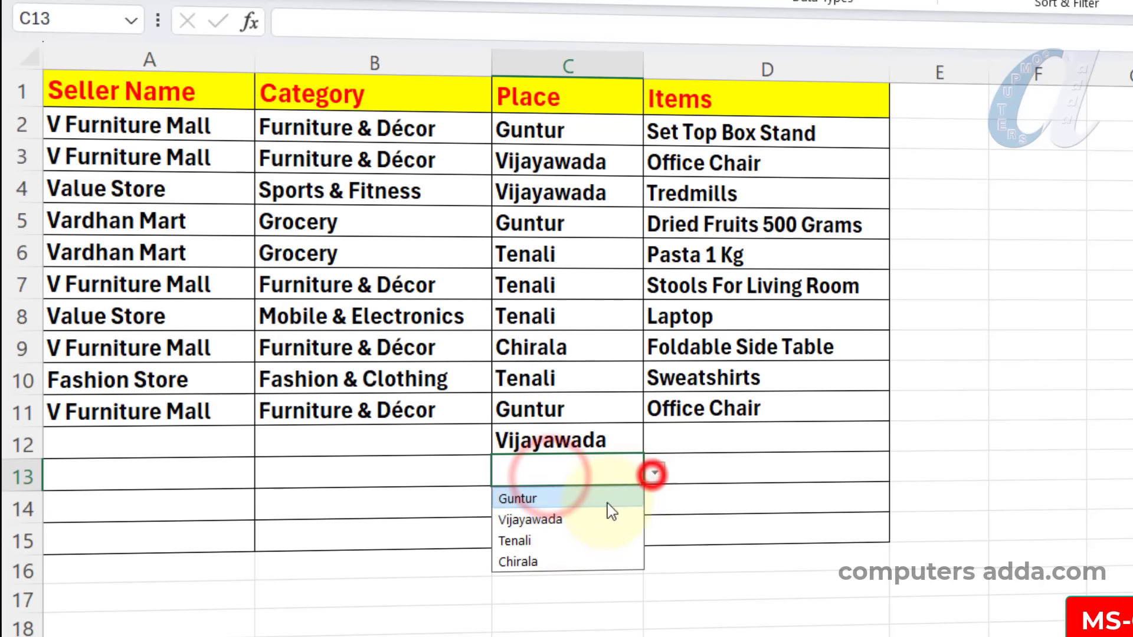
{"action": "left_click", "coordinate": [519, 541]}
{"action": "left_click", "coordinate": [575, 502]}
{"action": "left_click", "coordinate": [655, 503]}
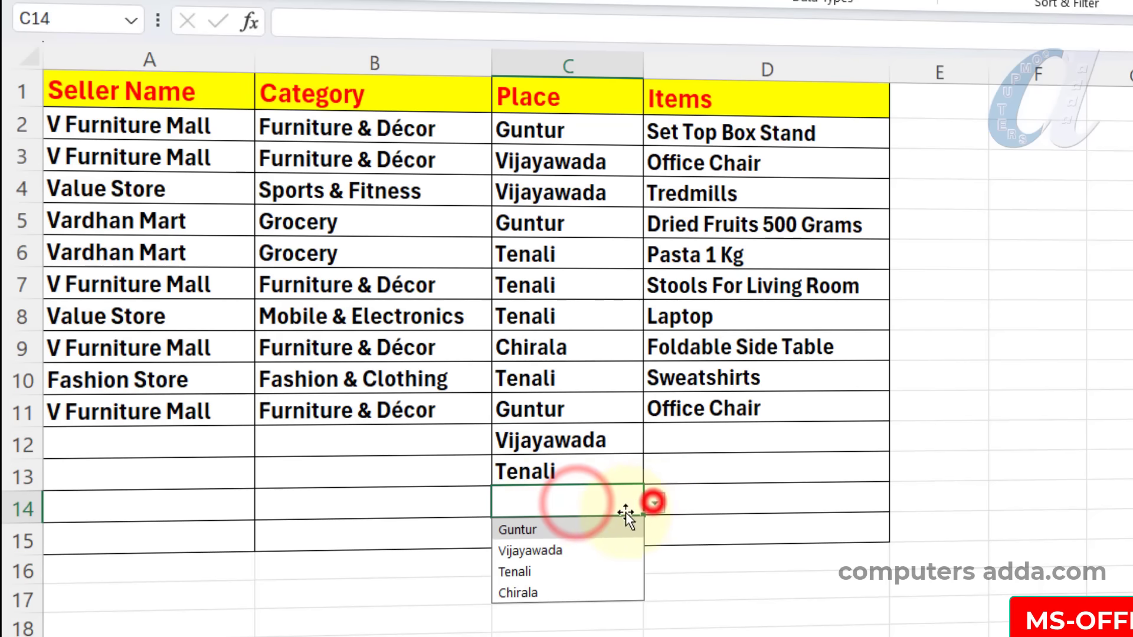
{"action": "left_click", "coordinate": [520, 568]}
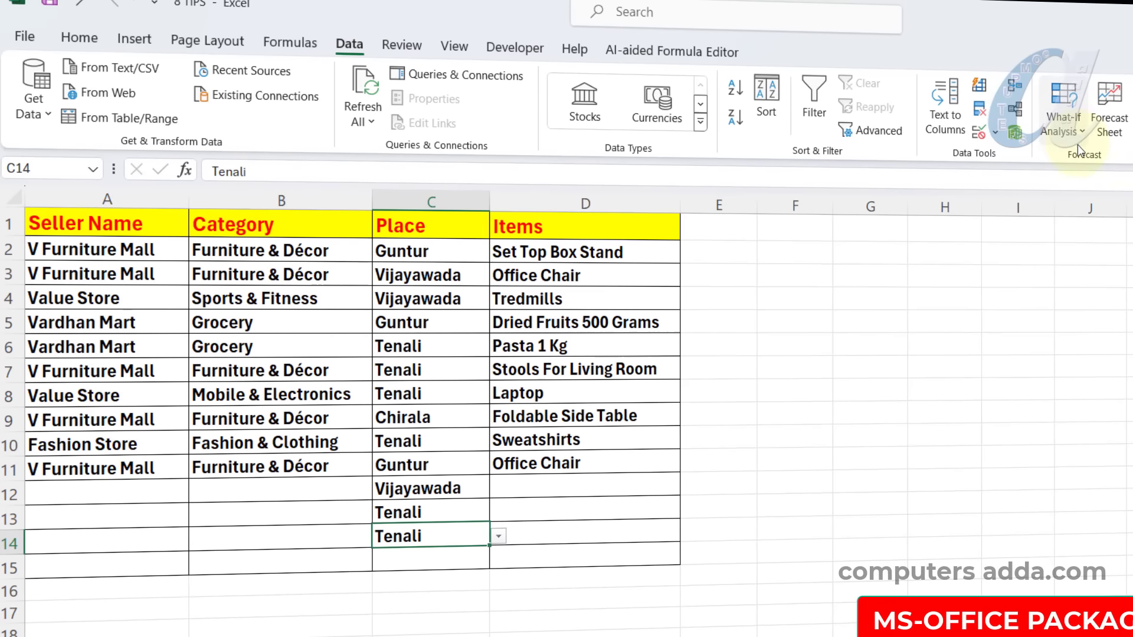
Inspect the data validation settings of cell C14 and its choices for allowed data.
{"action": "left_click", "coordinate": [979, 132]}
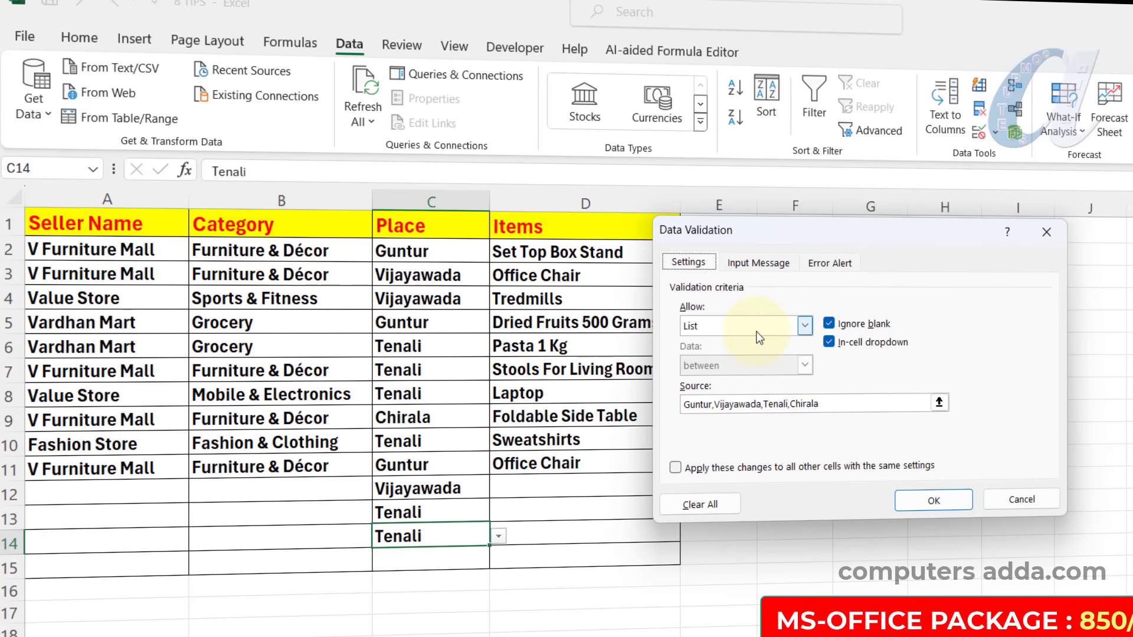
{"action": "left_click", "coordinate": [807, 326]}
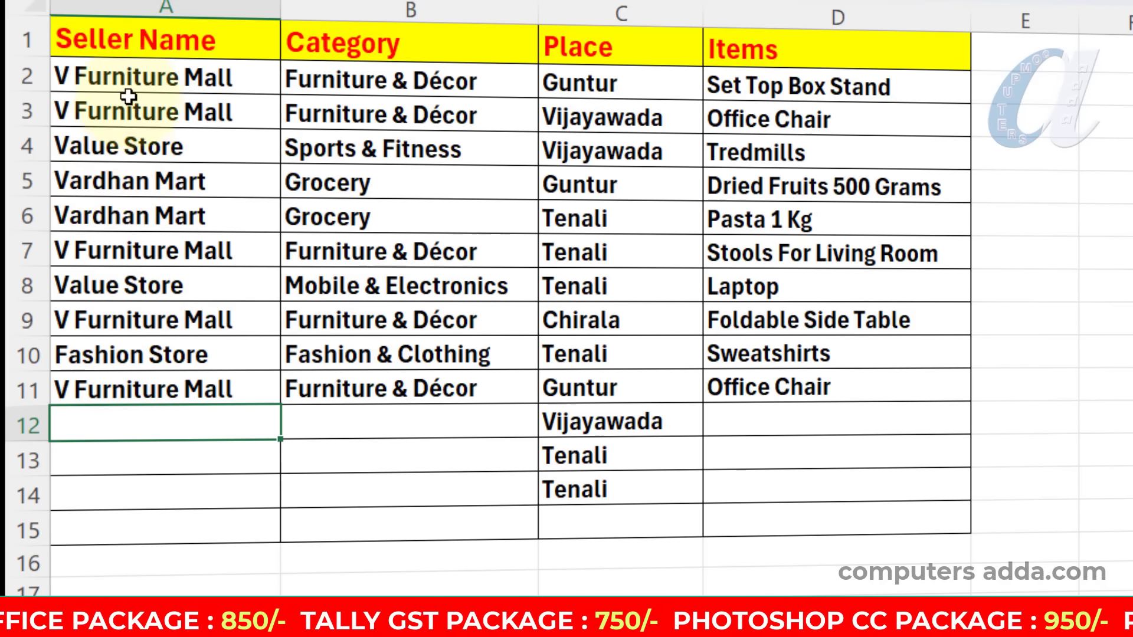
Enter Value Store as the seller name in A12 by choosing it from the column's existing entries.
{"action": "key", "text": "alt+Down"}
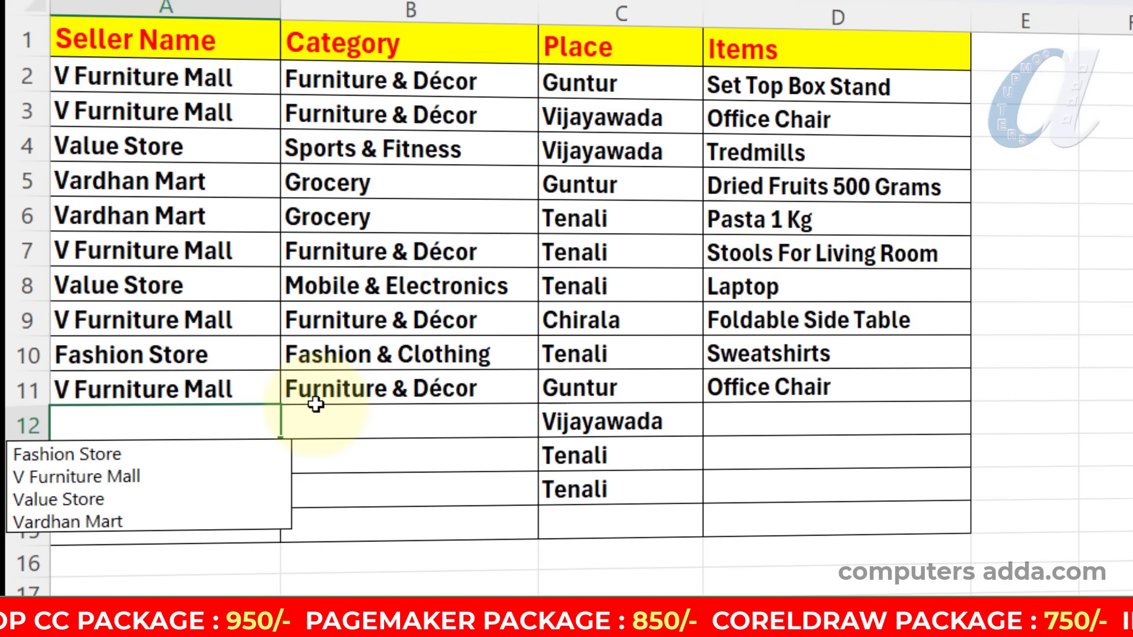
{"action": "key", "text": "Down"}
{"action": "key", "text": "Down"}
{"action": "key", "text": "Down"}
{"action": "key", "text": "Down"}
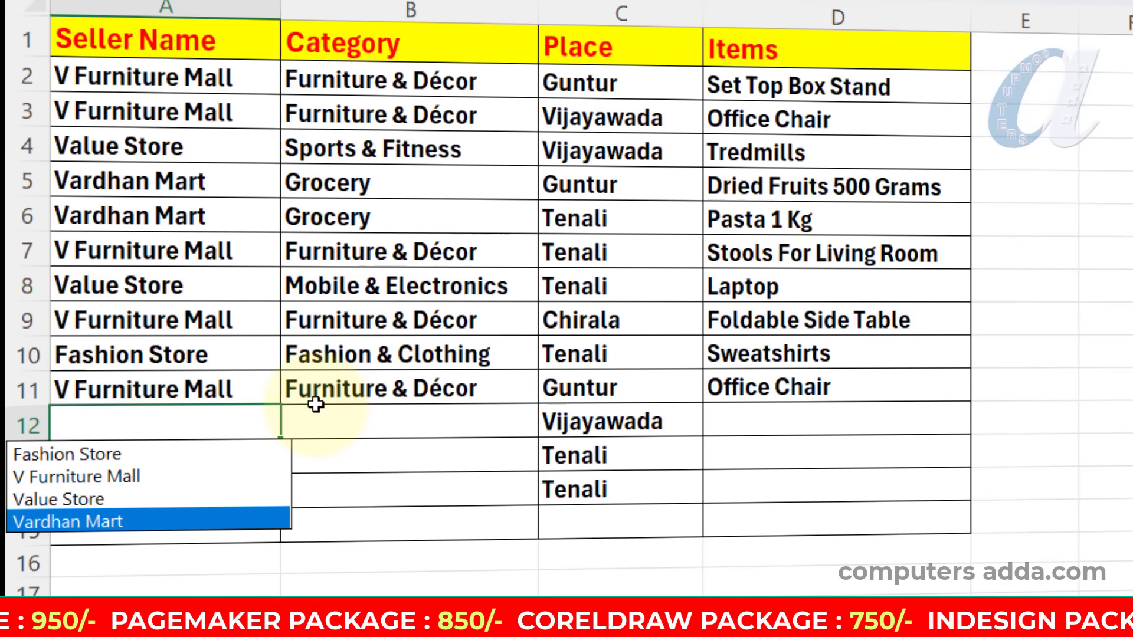
{"action": "key", "text": "Up"}
{"action": "key", "text": "Up"}
{"action": "key", "text": "Up"}
{"action": "key", "text": "Down"}
{"action": "key", "text": "Down"}
{"action": "key", "text": "Down"}
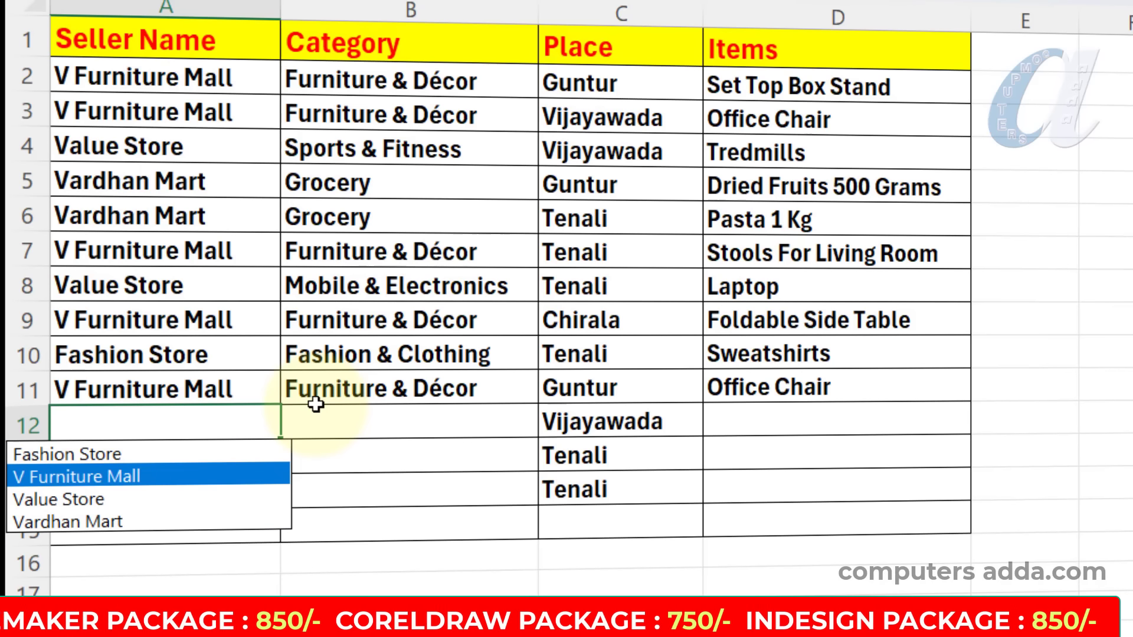
{"action": "key", "text": "Up"}
{"action": "key", "text": "Return"}
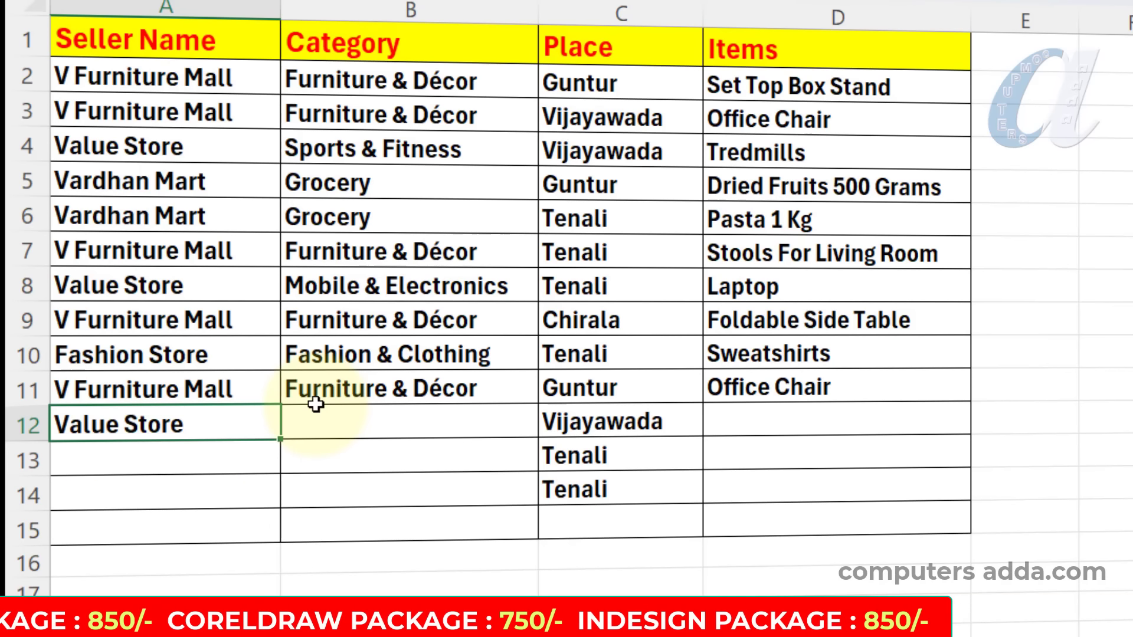
Enter Mobile & Electronics as the category in B12 from the list of existing column entries.
{"action": "left_click", "coordinate": [315, 404]}
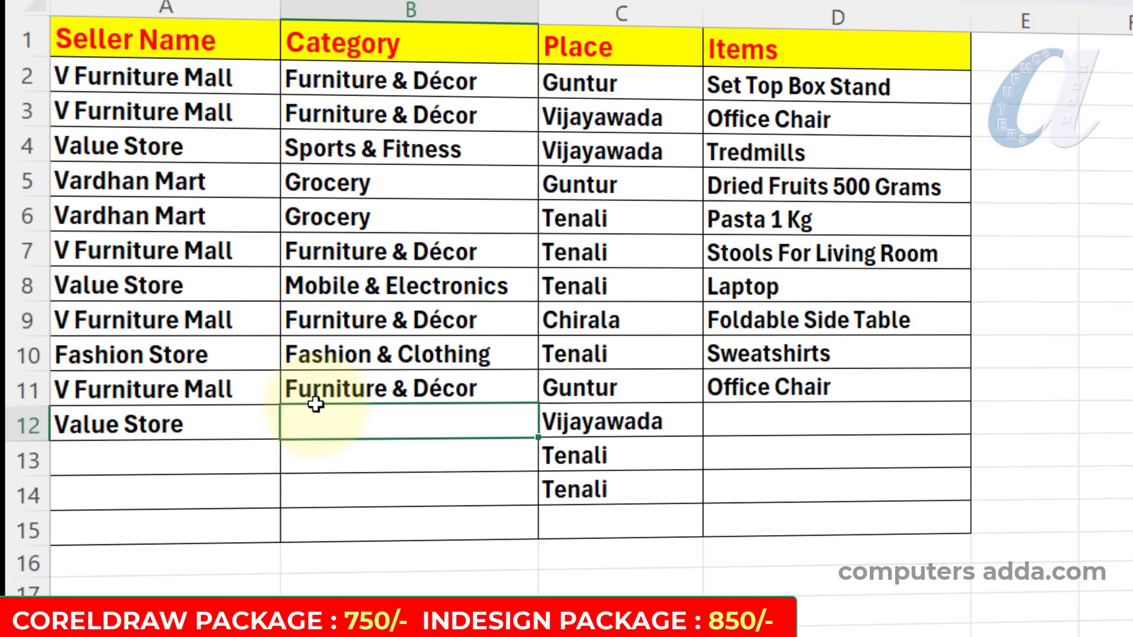
{"action": "key", "text": "alt+Down"}
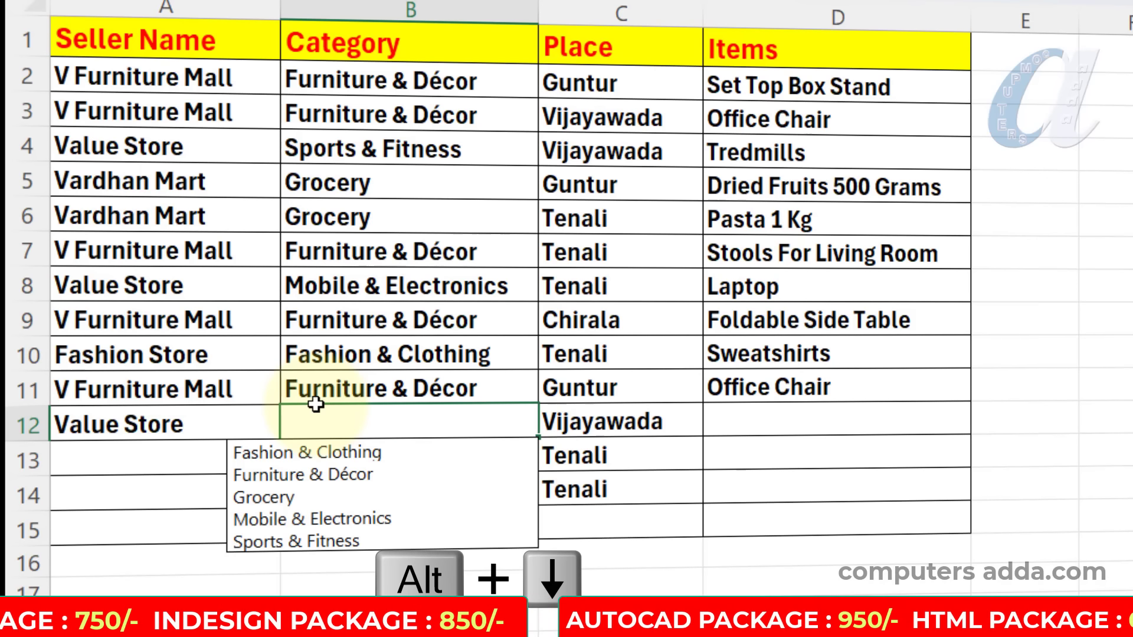
{"action": "key", "text": "Down"}
{"action": "key", "text": "Down"}
{"action": "key", "text": "Down"}
{"action": "key", "text": "Down"}
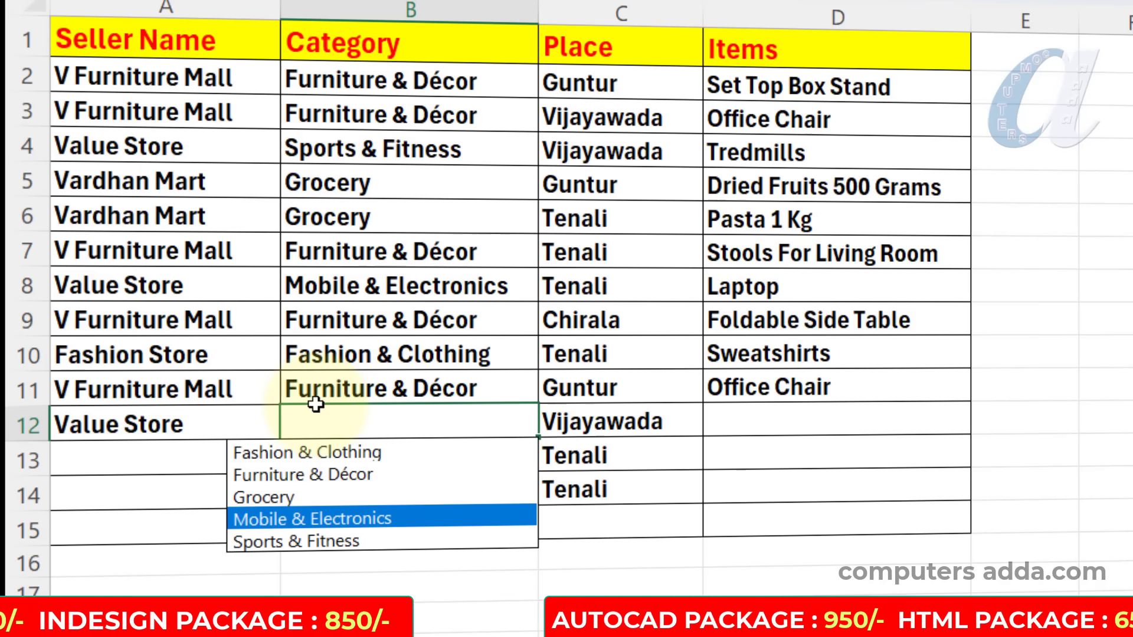
{"action": "key", "text": "Return"}
Enter Laptop as the item in D12 from the list of existing column entries.
{"action": "key", "text": "Tab"}
{"action": "key", "text": "Tab"}
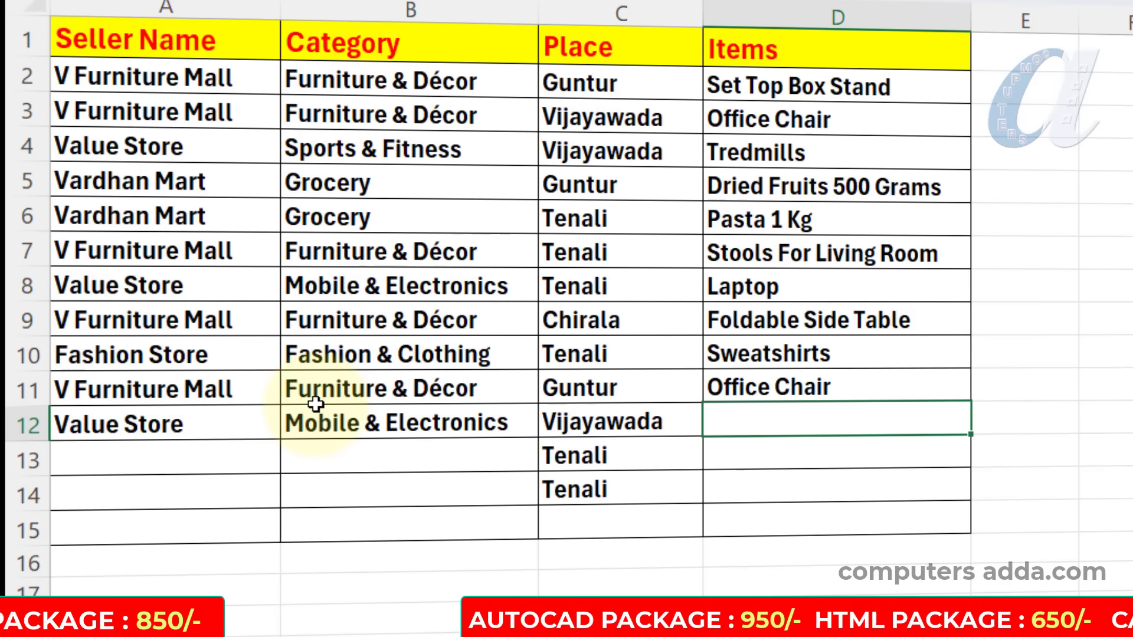
{"action": "key", "text": "alt+Down"}
{"action": "key", "text": "Down"}
{"action": "key", "text": "Down"}
{"action": "key", "text": "Down"}
{"action": "key", "text": "Down"}
{"action": "key", "text": "Down"}
{"action": "key", "text": "Down"}
{"action": "key", "text": "Down"}
{"action": "key", "text": "Down"}
{"action": "key", "text": "Down"}
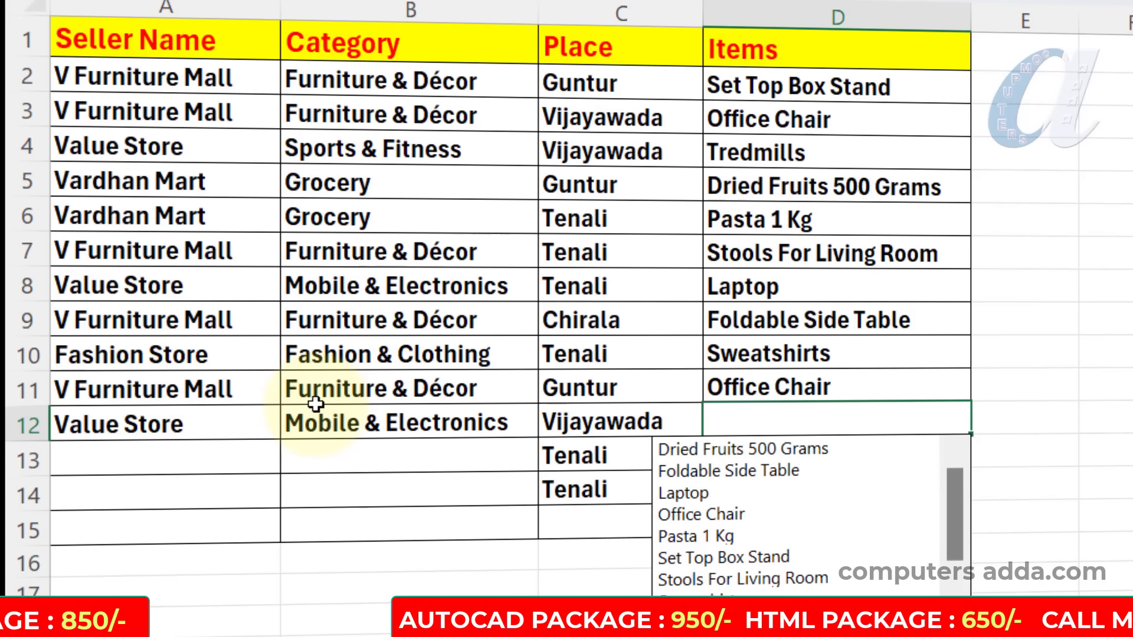
{"action": "key", "text": "Up"}
{"action": "key", "text": "Up"}
{"action": "key", "text": "Up"}
{"action": "key", "text": "Up"}
{"action": "key", "text": "Up"}
{"action": "key", "text": "Up"}
{"action": "key", "text": "Up"}
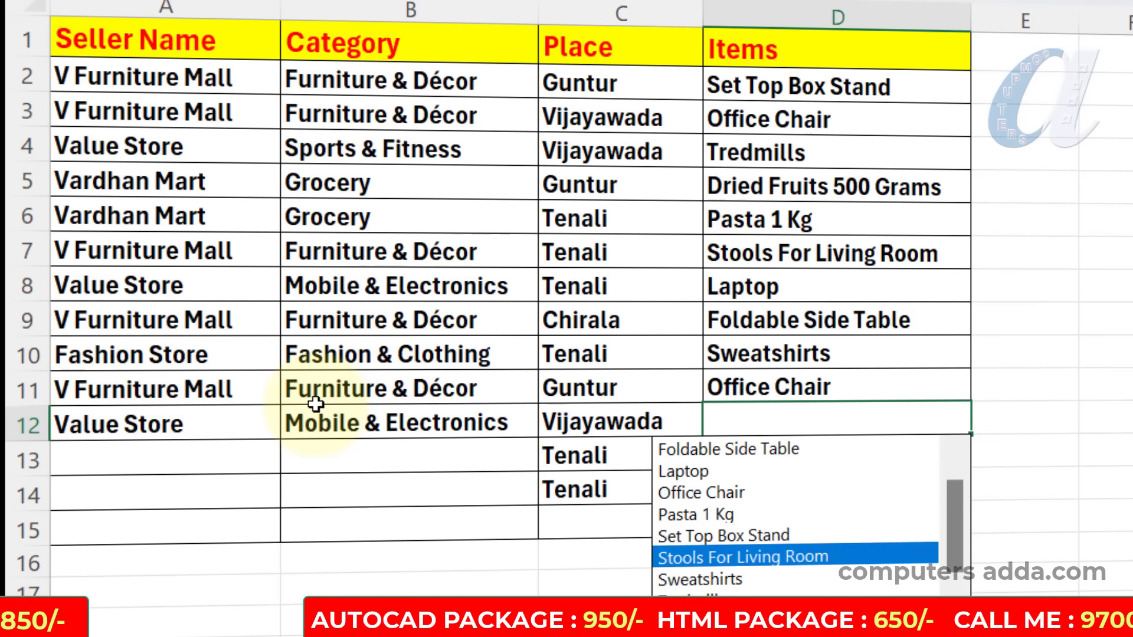
{"action": "key", "text": "Down"}
{"action": "key", "text": "Down"}
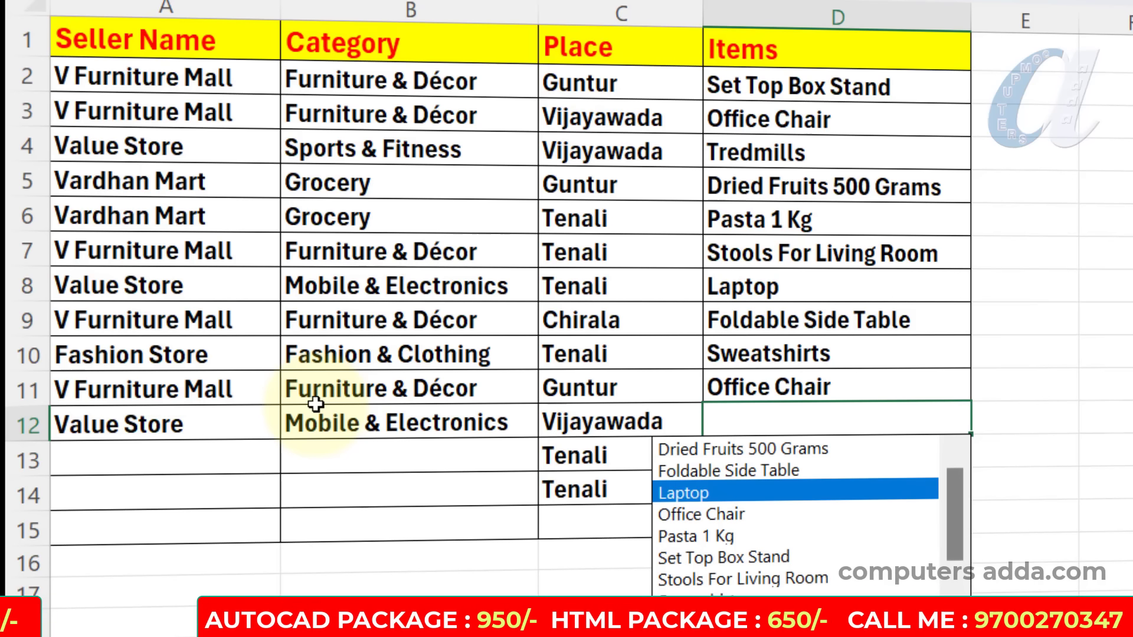
{"action": "key", "text": "Return"}
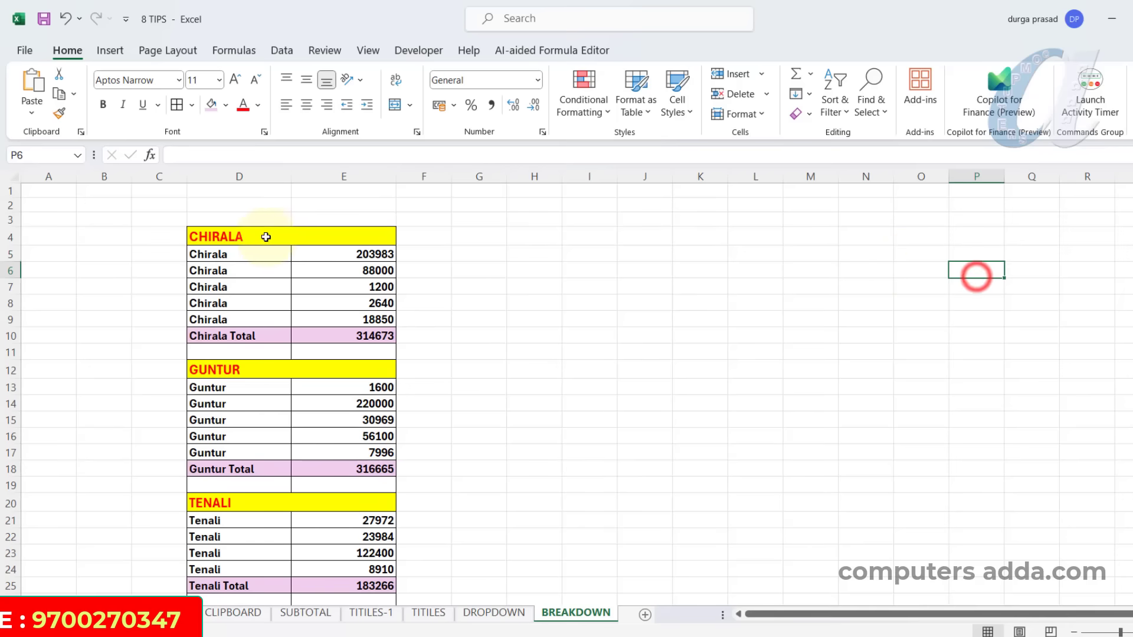
Examine the Chirala, Guntur and Tenali blocks on the BREAKDOWN sheet by selecting their cell ranges one after another.
{"action": "left_click_drag", "start_coordinate": [248, 238], "coordinate": [342, 332]}
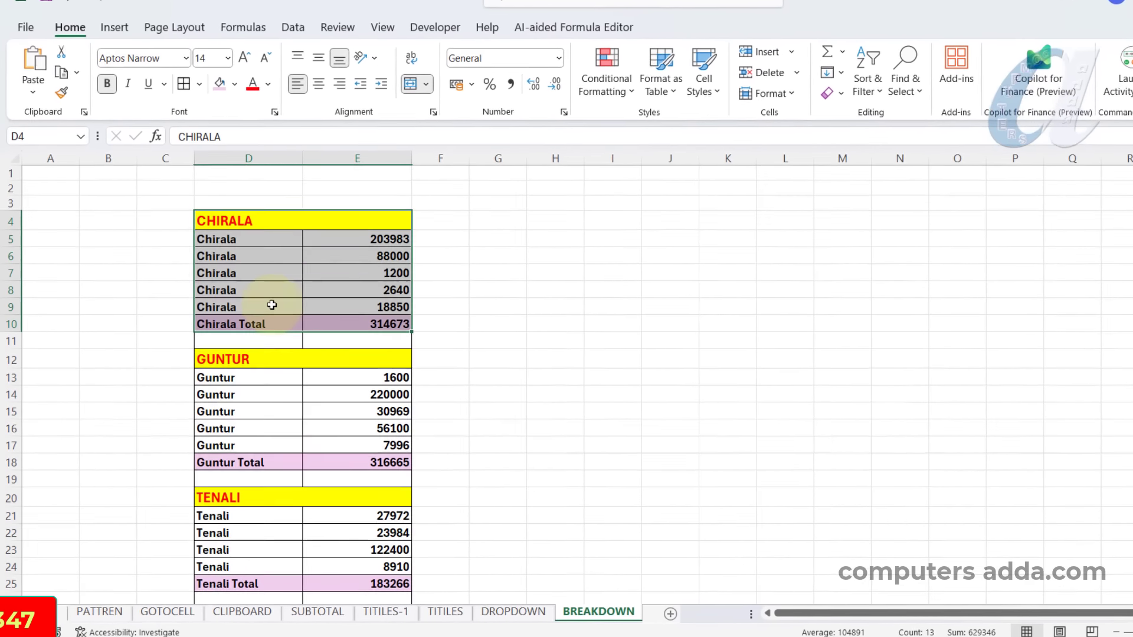
{"action": "left_click_drag", "start_coordinate": [243, 366], "coordinate": [354, 535]}
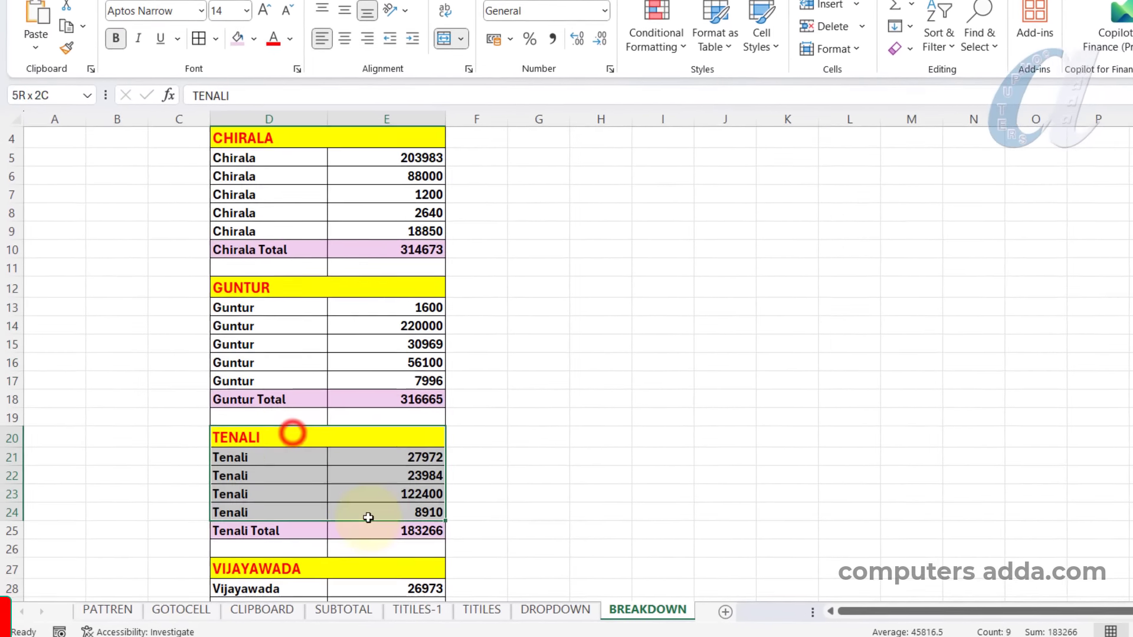
{"action": "left_click_drag", "start_coordinate": [280, 414], "coordinate": [405, 509]}
{"action": "scroll", "coordinate": [377, 387], "scroll_direction": "up", "scroll_amount": 4}
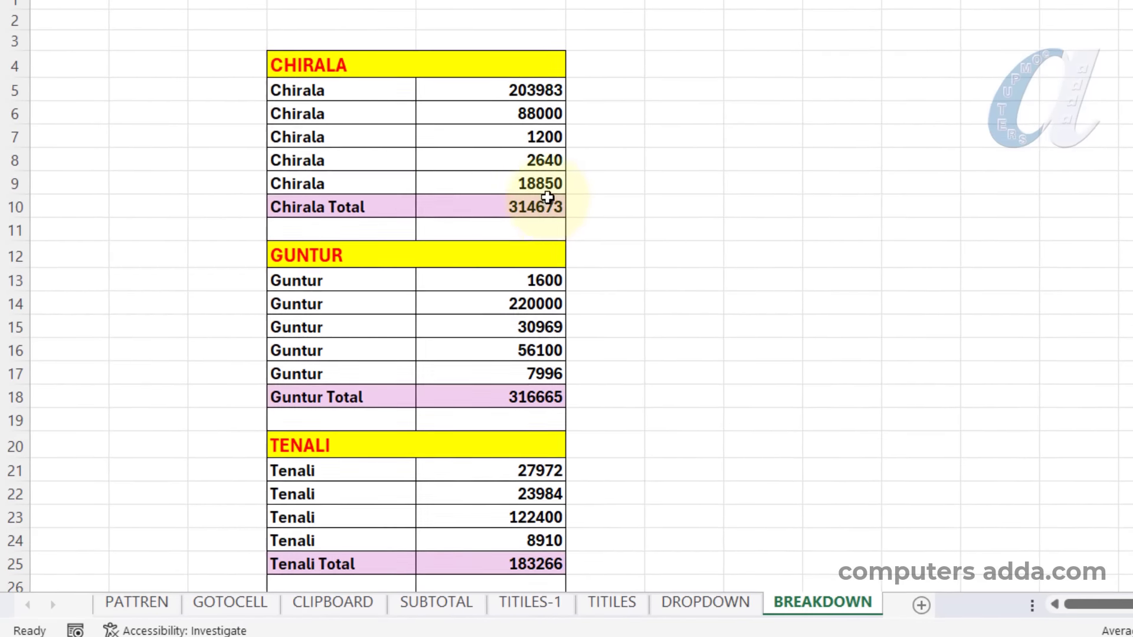
{"action": "left_click", "coordinate": [844, 216]}
Group the Chirala block in D4:E10 by rows.
{"action": "left_click_drag", "start_coordinate": [306, 59], "coordinate": [456, 202]}
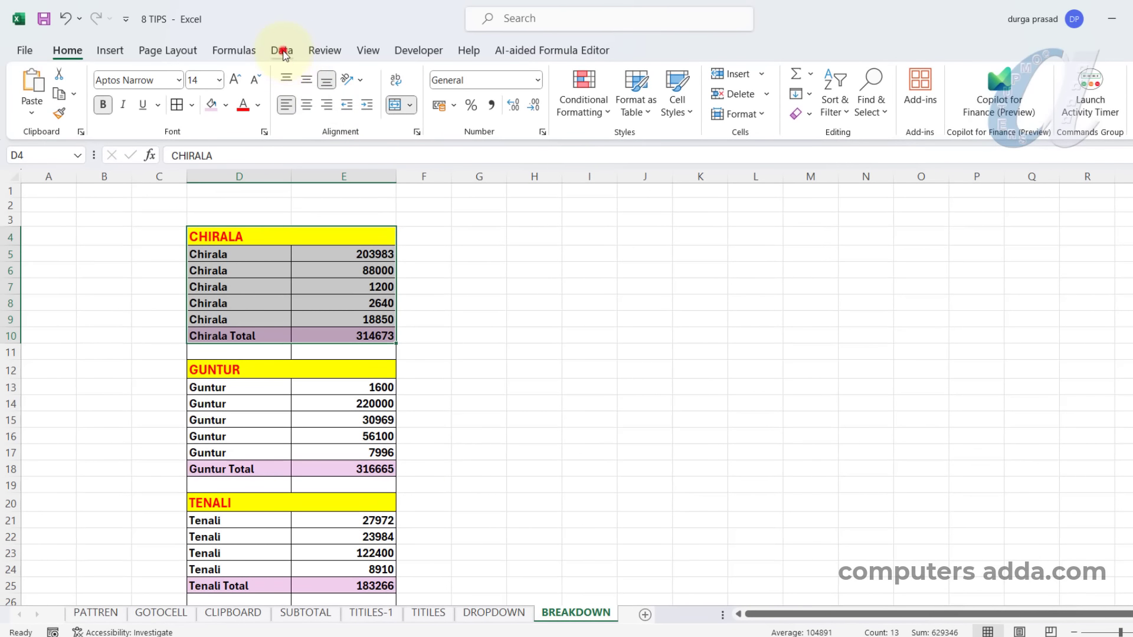
{"action": "left_click", "coordinate": [283, 52]}
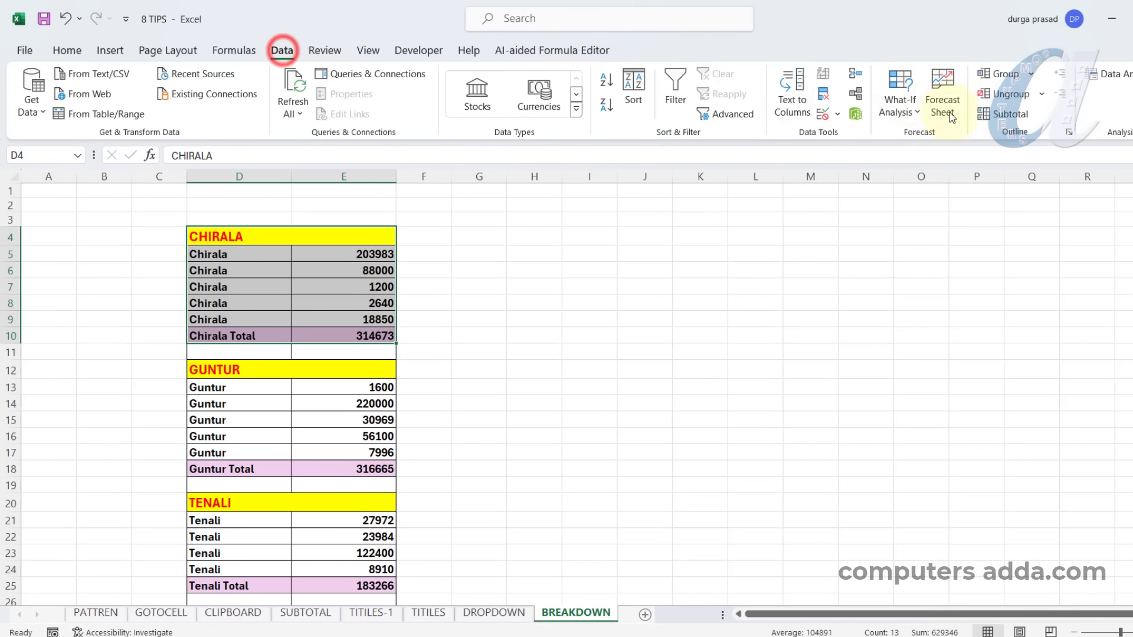
{"action": "left_click", "coordinate": [997, 74]}
{"action": "left_click", "coordinate": [673, 357]}
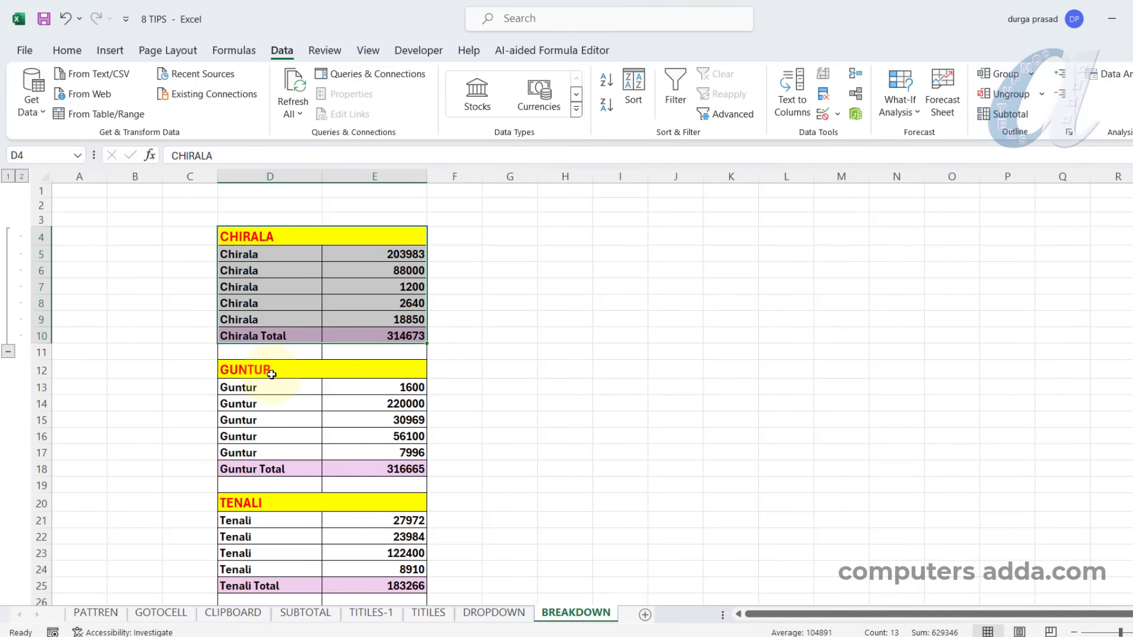
Group the Guntur block in D12:E18 by rows.
{"action": "left_click_drag", "start_coordinate": [272, 368], "coordinate": [336, 463]}
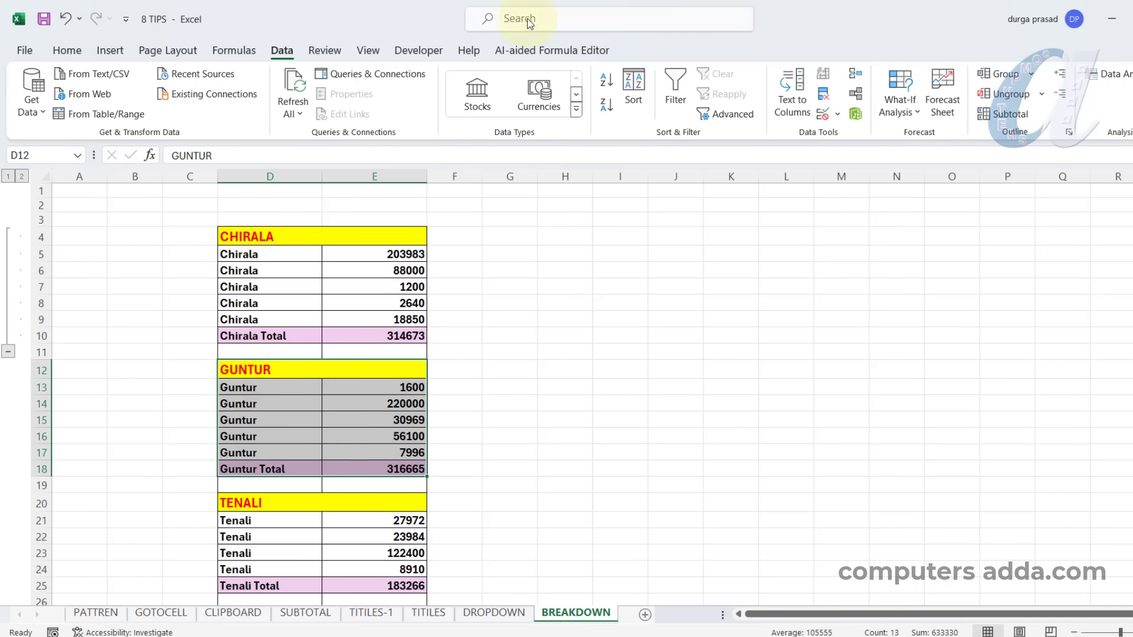
{"action": "left_click", "coordinate": [997, 74]}
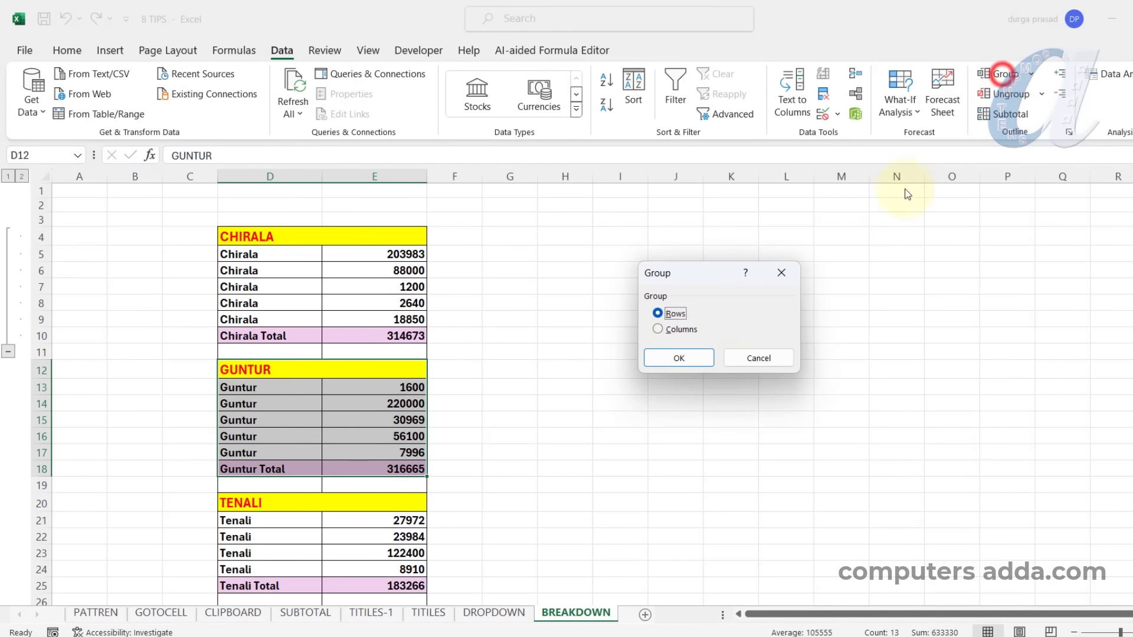
{"action": "left_click", "coordinate": [658, 358]}
{"action": "scroll", "coordinate": [353, 385], "scroll_direction": "down", "scroll_amount": 4}
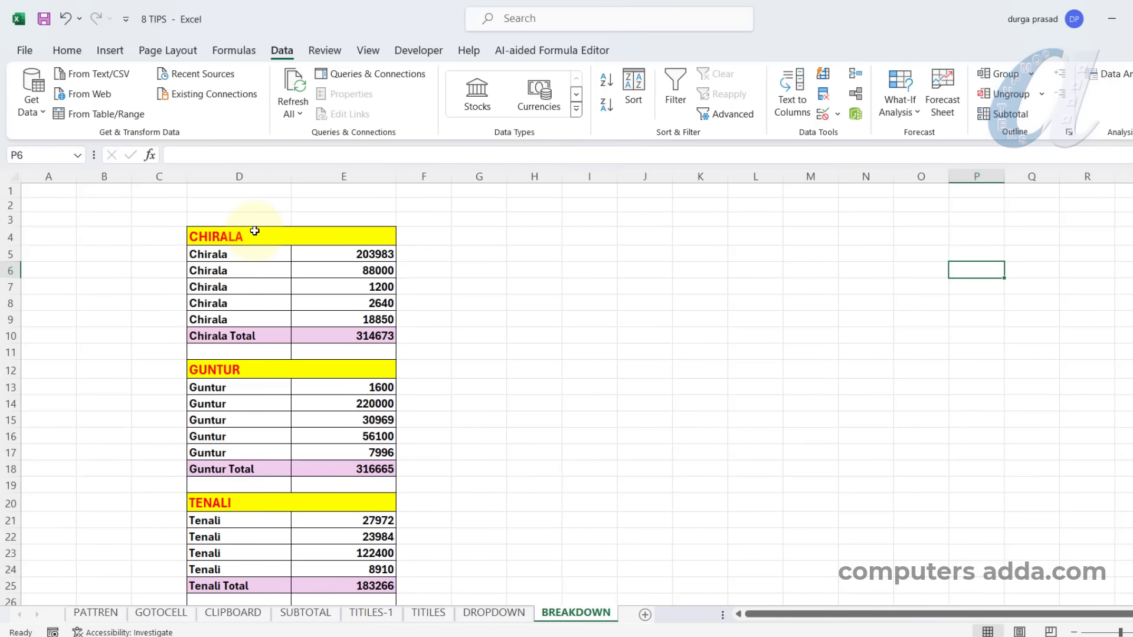
Apply Auto Outline to all the place blocks from Chirala to Vijayawada in D4:E32 and check the resulting row groups.
{"action": "left_click_drag", "start_coordinate": [254, 229], "coordinate": [316, 530]}
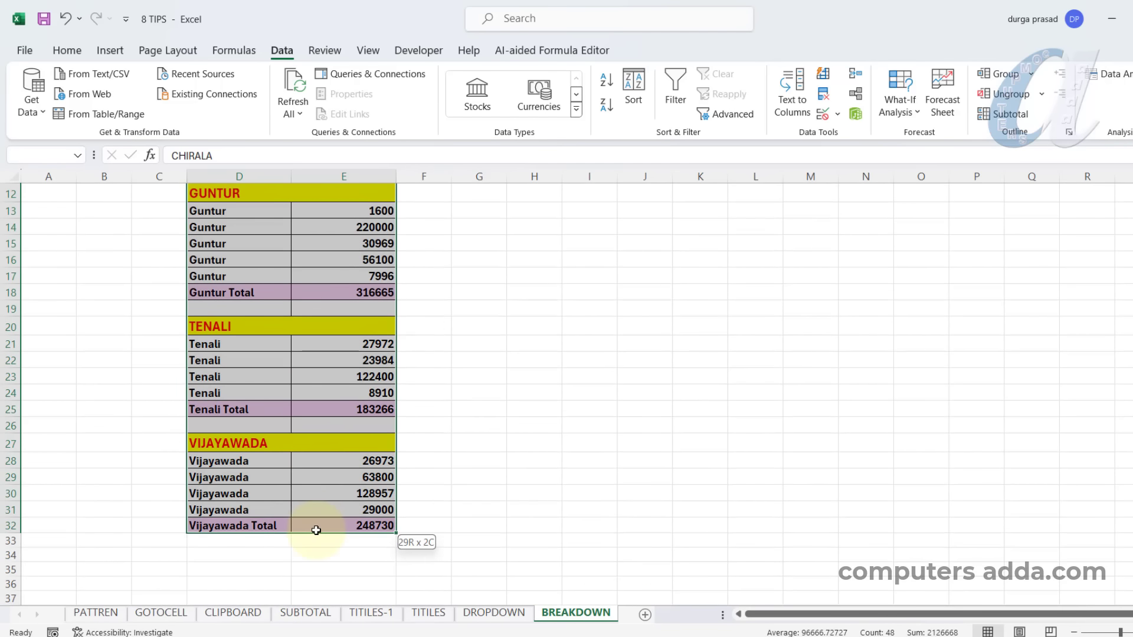
{"action": "scroll", "coordinate": [328, 480], "scroll_direction": "up", "scroll_amount": 4}
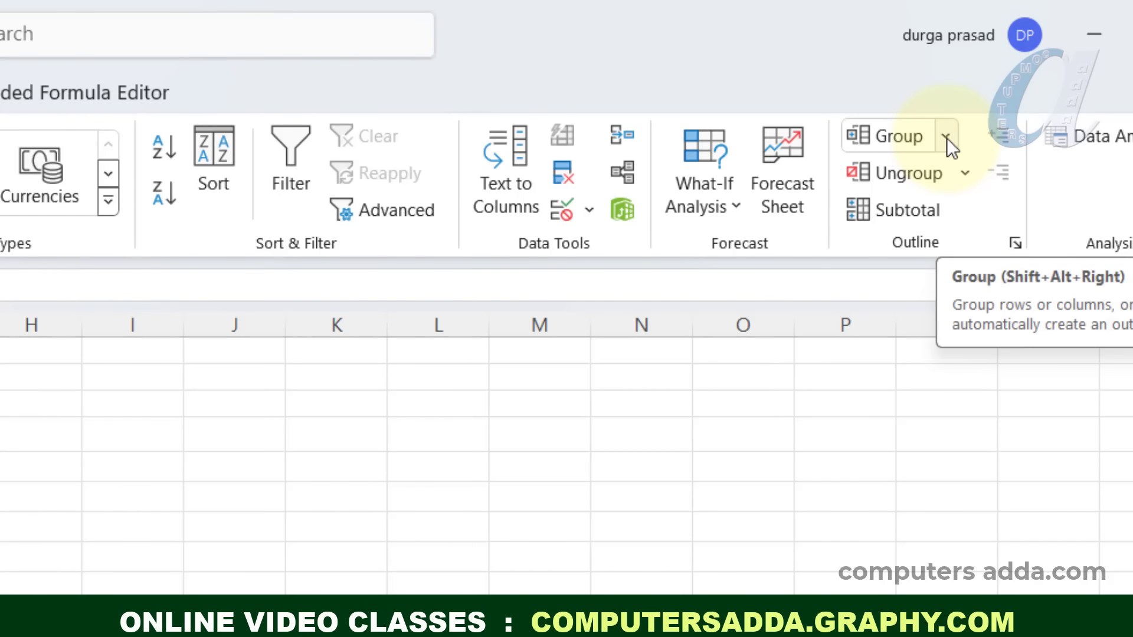
{"action": "left_click", "coordinate": [945, 137]}
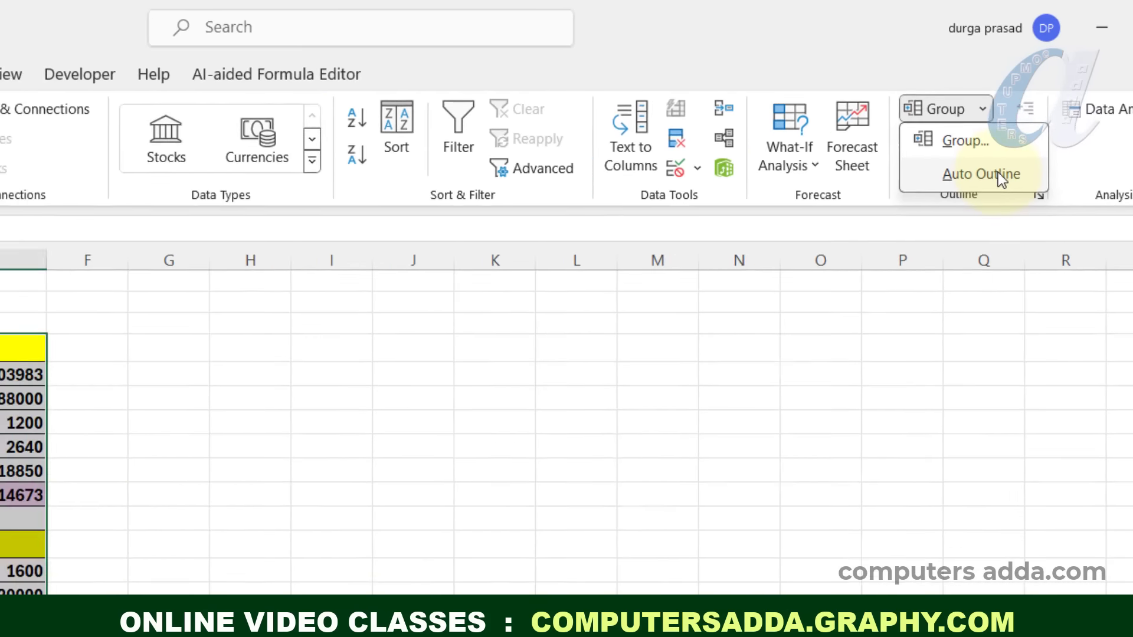
{"action": "left_click", "coordinate": [964, 216]}
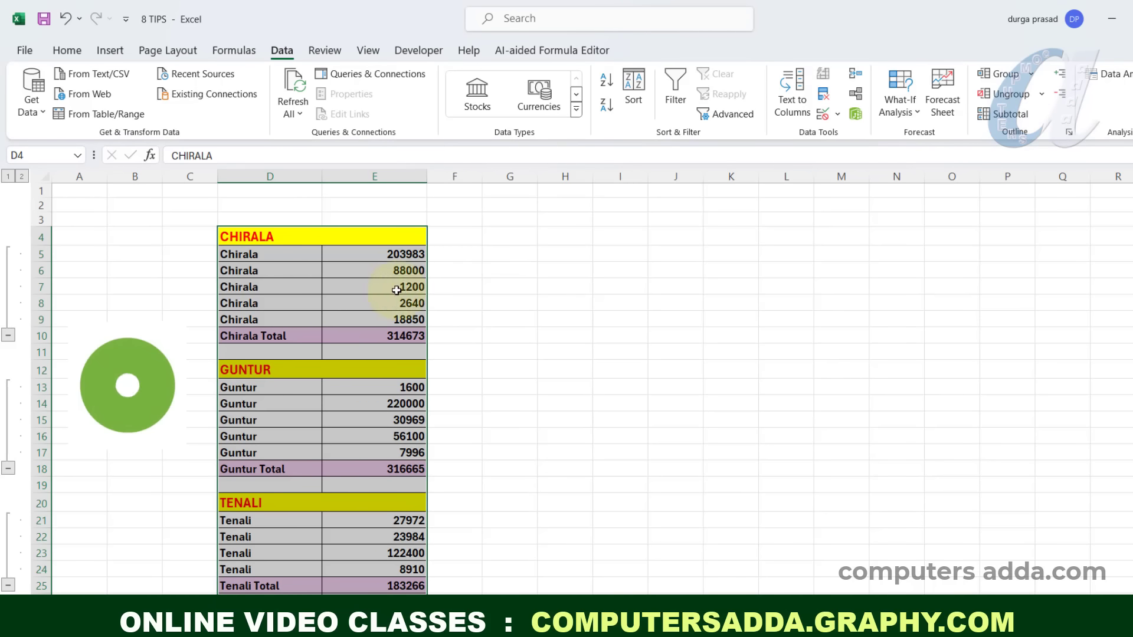
{"action": "scroll", "coordinate": [196, 369], "scroll_direction": "down", "scroll_amount": 5}
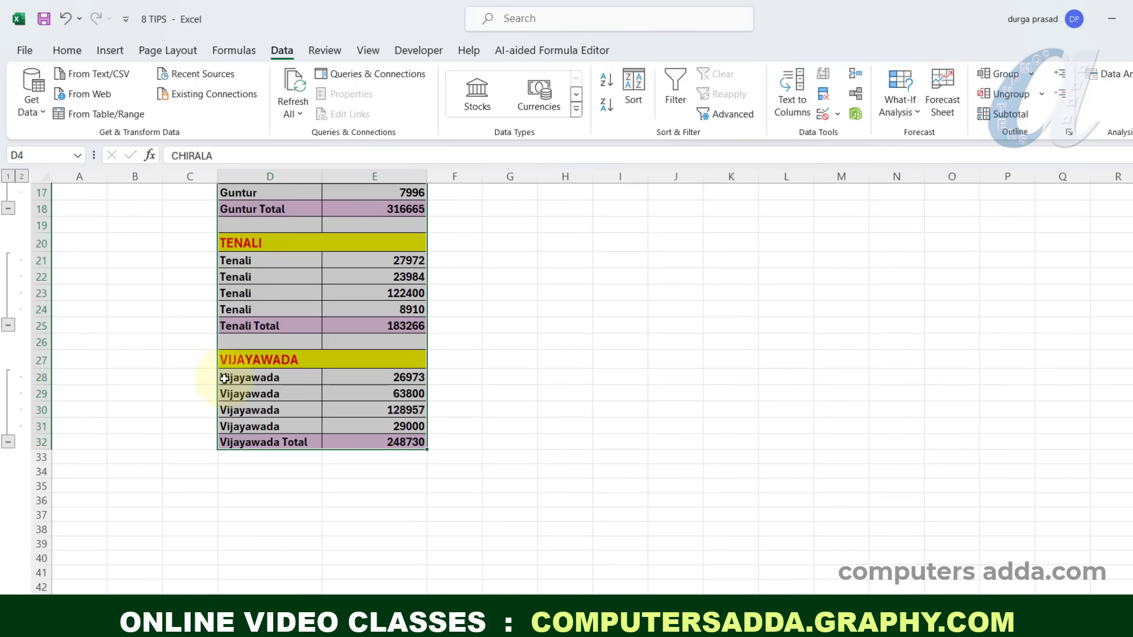
{"action": "scroll", "coordinate": [225, 378], "scroll_direction": "up", "scroll_amount": 5}
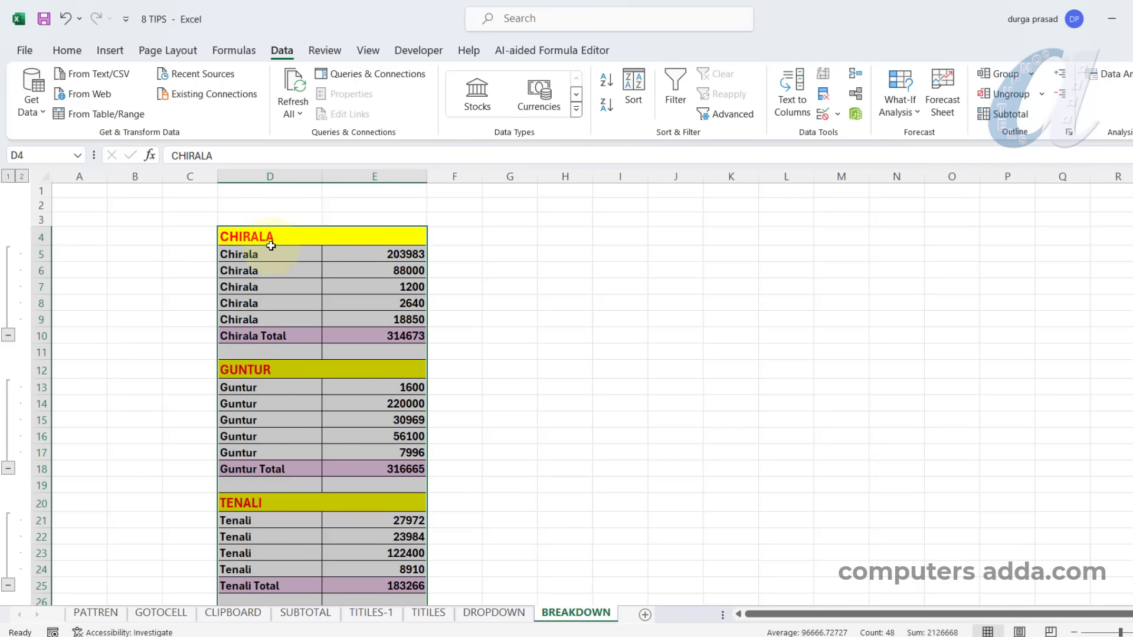
Collapse the outline to level 1 to view only the headings and totals, and expand it back to level 2.
{"action": "left_click", "coordinate": [7, 177]}
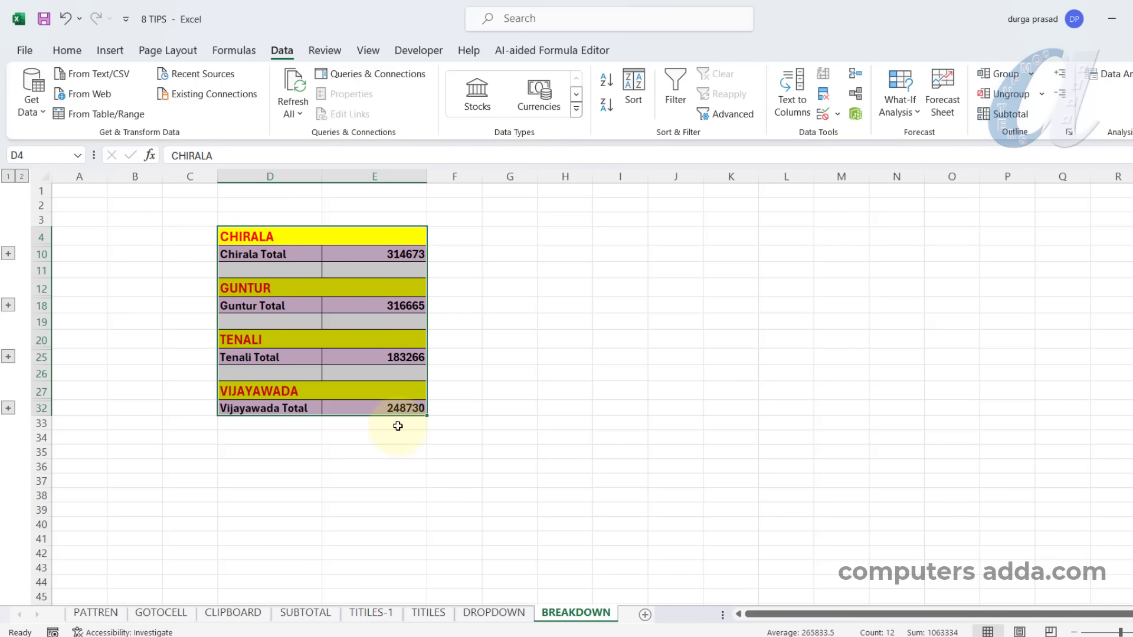
{"action": "left_click", "coordinate": [22, 176]}
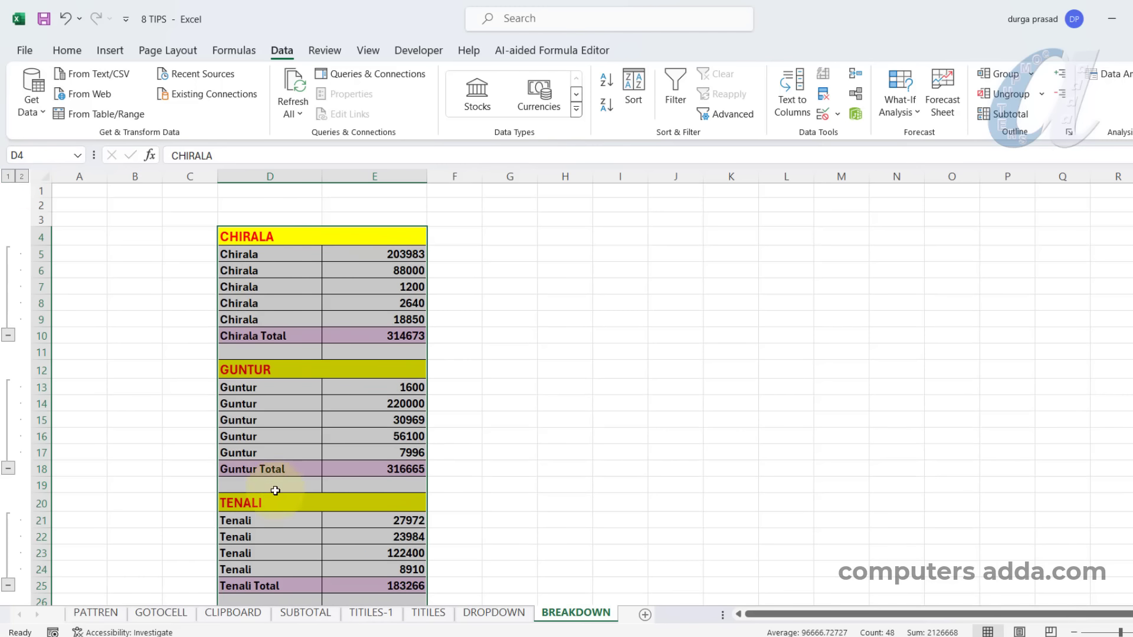
{"action": "scroll", "coordinate": [284, 267], "scroll_direction": "down", "scroll_amount": 6}
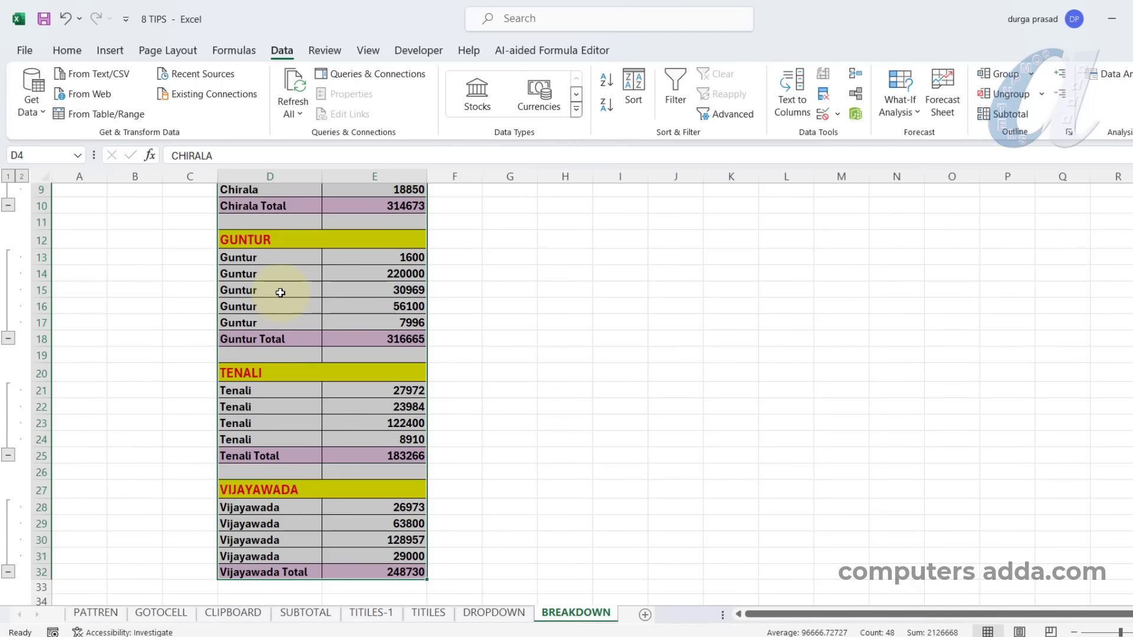
{"action": "scroll", "coordinate": [284, 304], "scroll_direction": "up", "scroll_amount": 5}
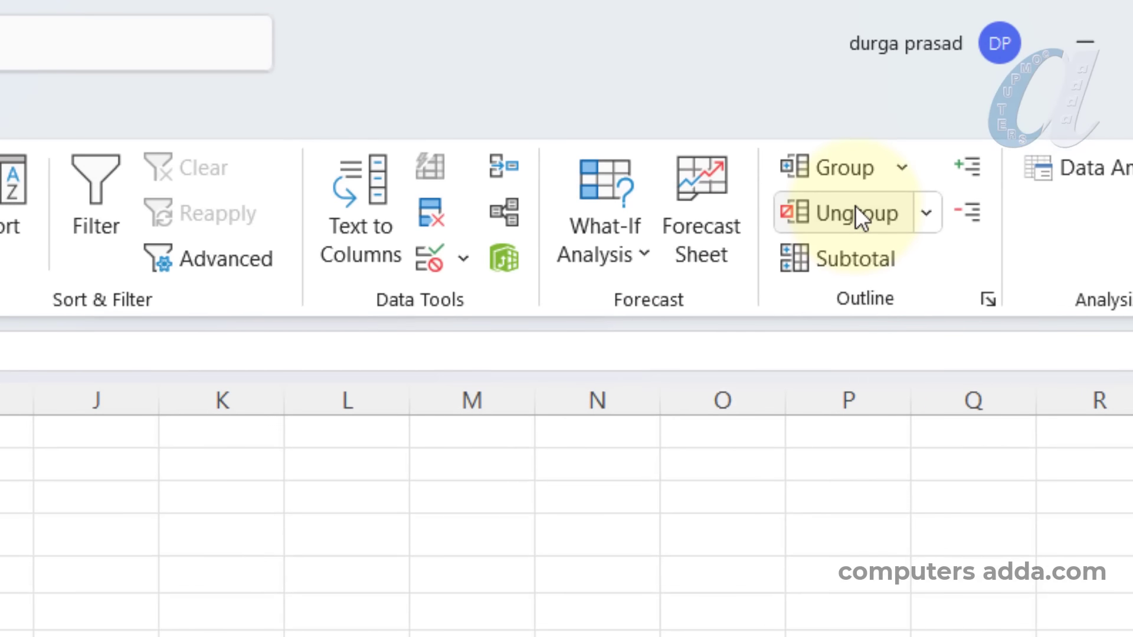
Clear the outline from the place blocks in D4:E32 and deselect the range.
{"action": "left_click", "coordinate": [927, 214]}
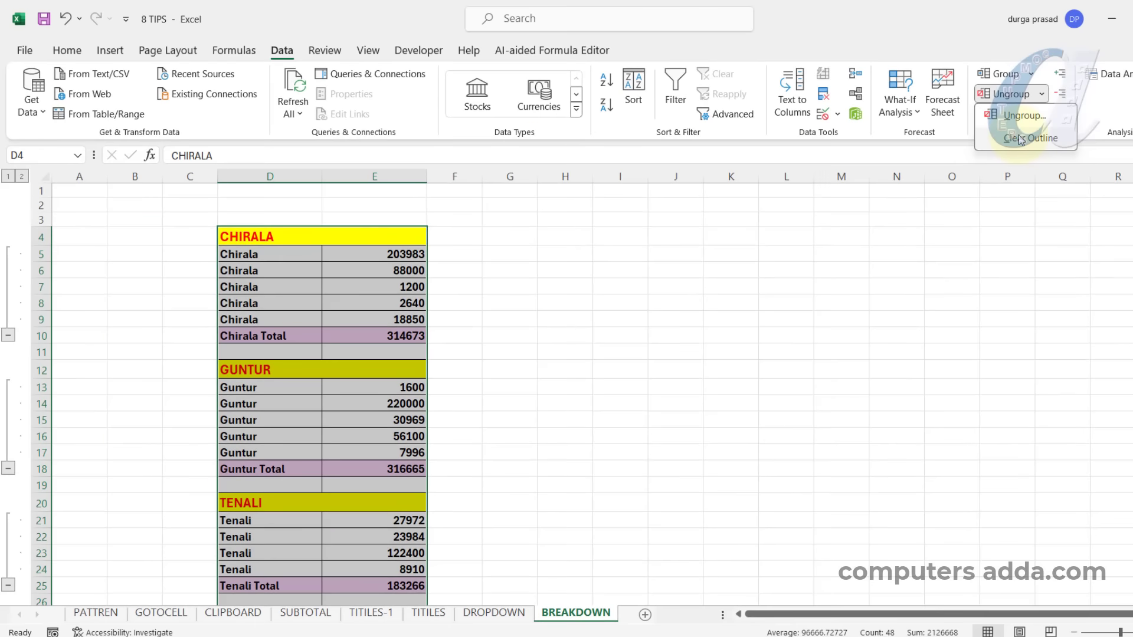
{"action": "left_click", "coordinate": [874, 308]}
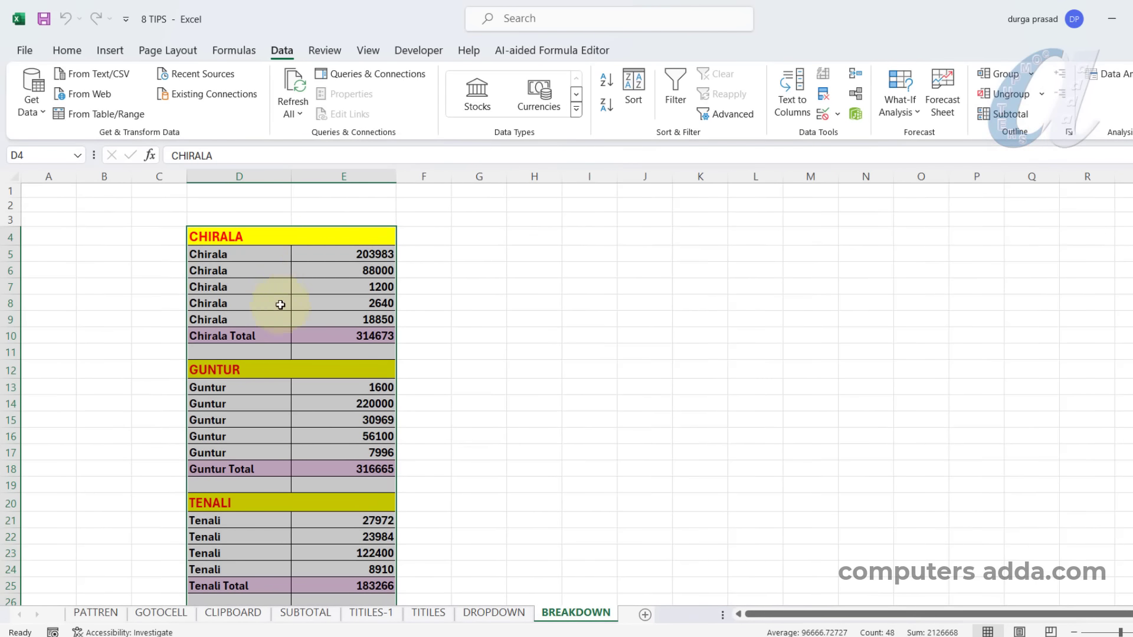
{"action": "scroll", "coordinate": [281, 304], "scroll_direction": "down", "scroll_amount": 3}
{"action": "scroll", "coordinate": [283, 299], "scroll_direction": "up", "scroll_amount": 3}
{"action": "left_click", "coordinate": [651, 285]}
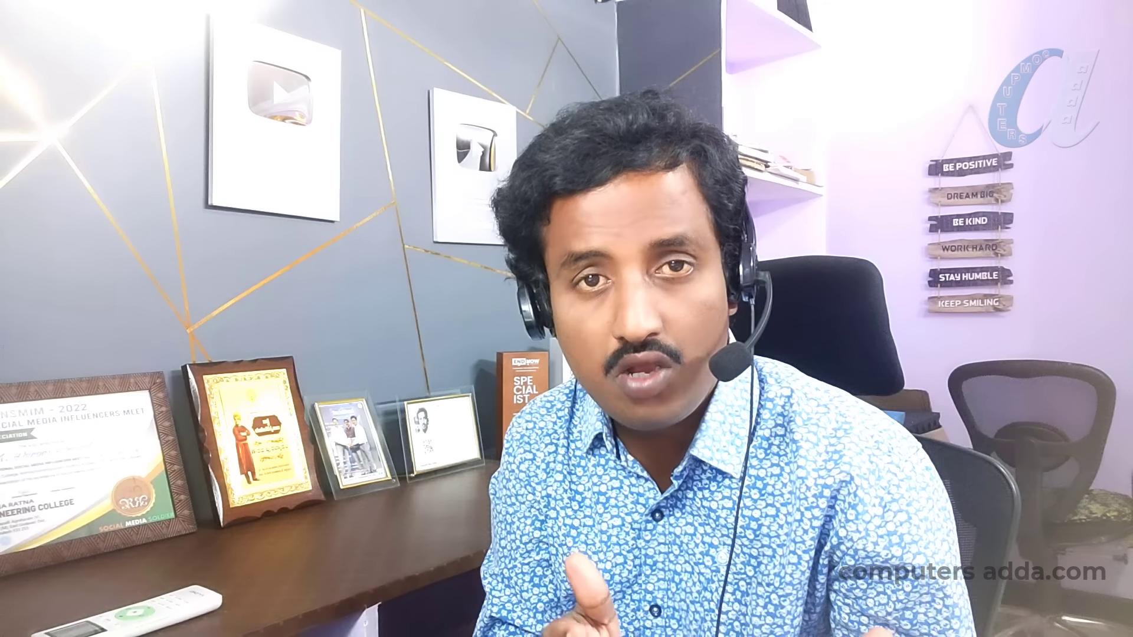